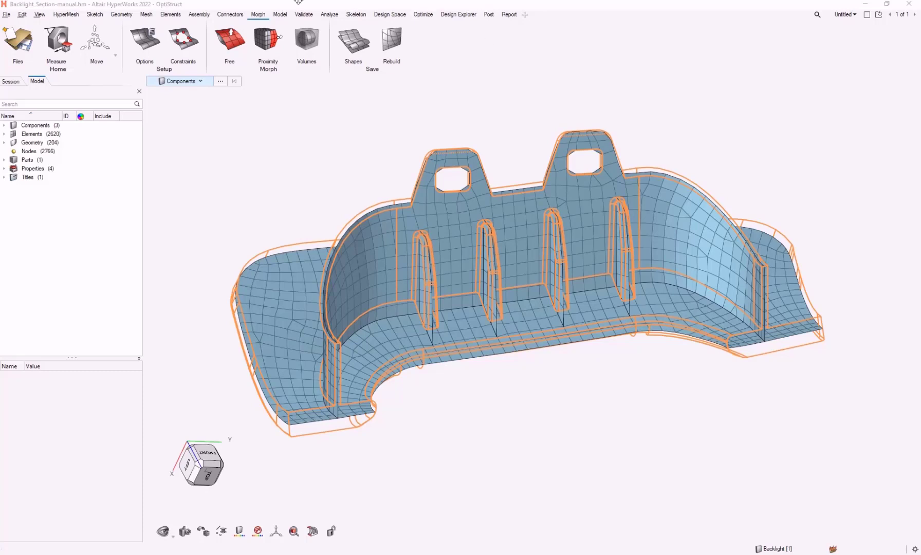
# - Open the Replicate tool for mesh elements and review its demonstration video, written instructions and mapping and remesh options
pyautogui.click(173, 15)
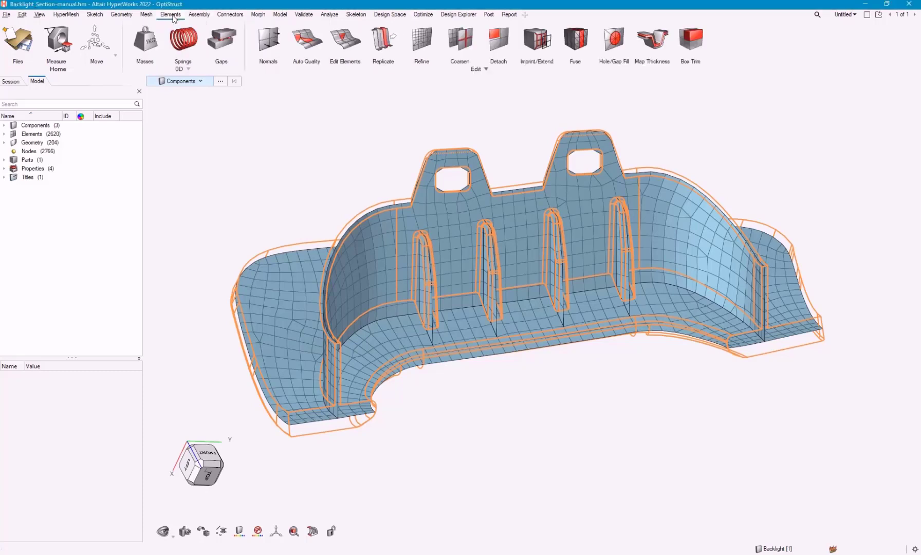
pyautogui.click(386, 43)
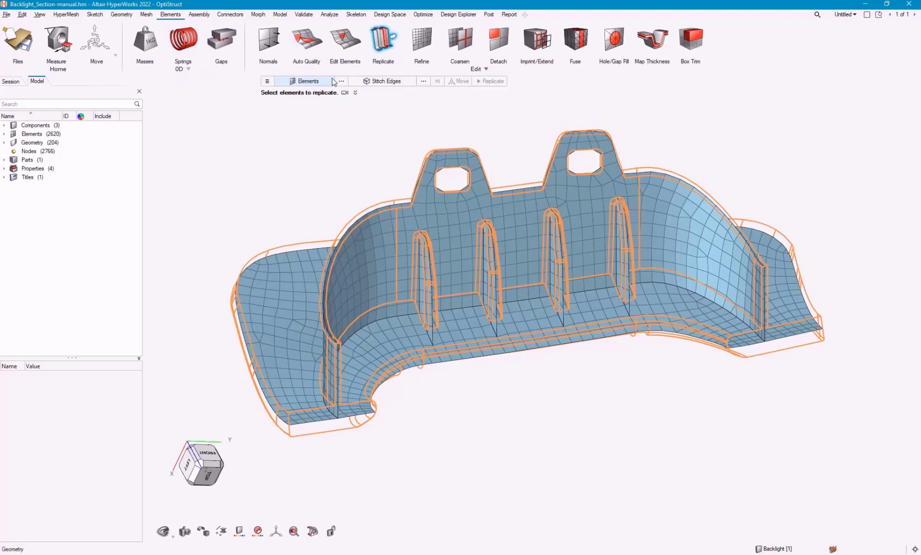
pyautogui.click(345, 93)
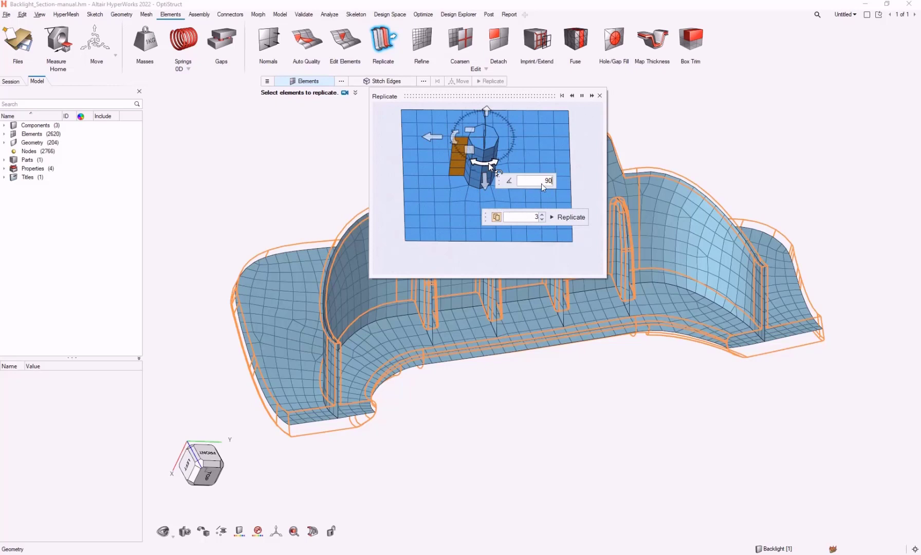
pyautogui.click(600, 97)
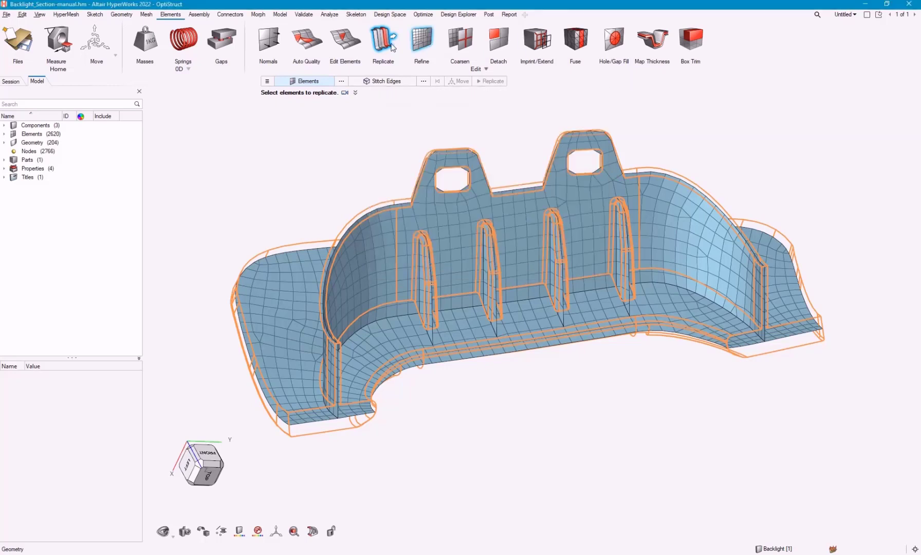
pyautogui.click(356, 93)
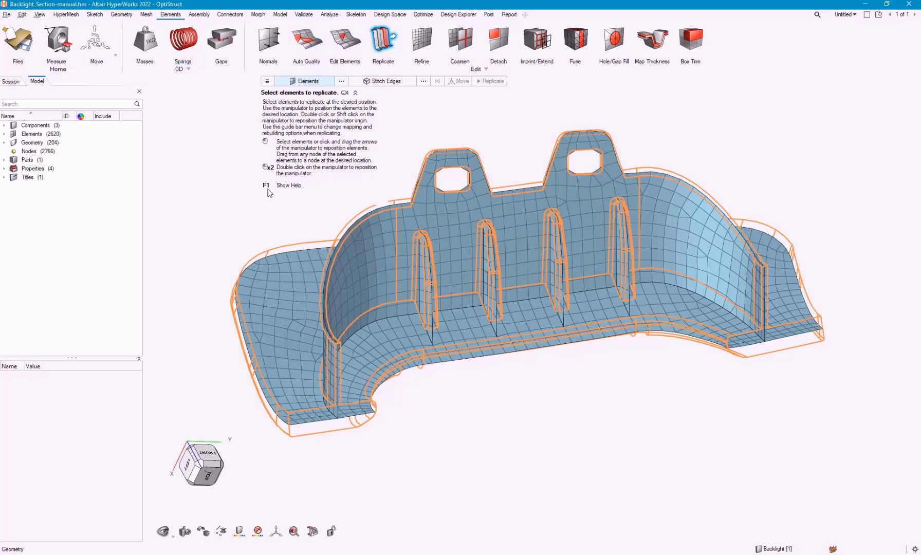
pyautogui.click(356, 93)
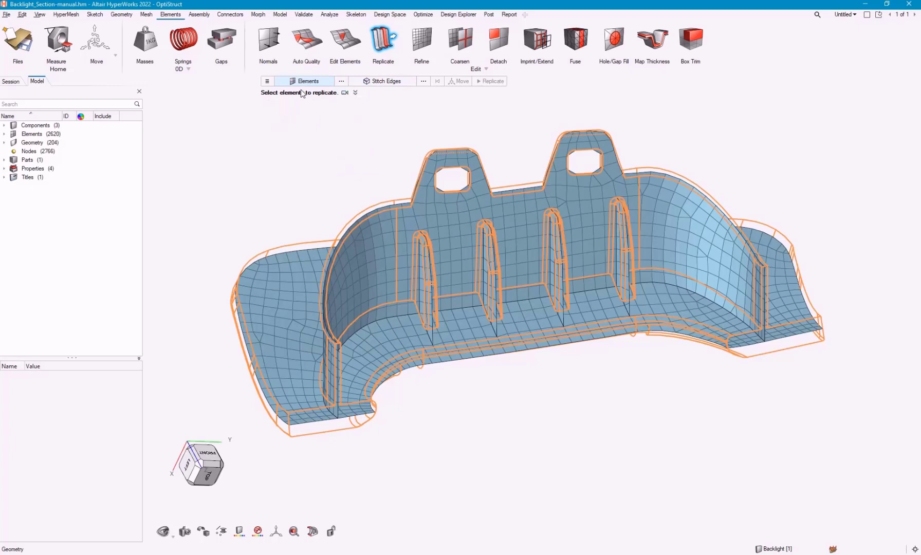
pyautogui.click(267, 83)
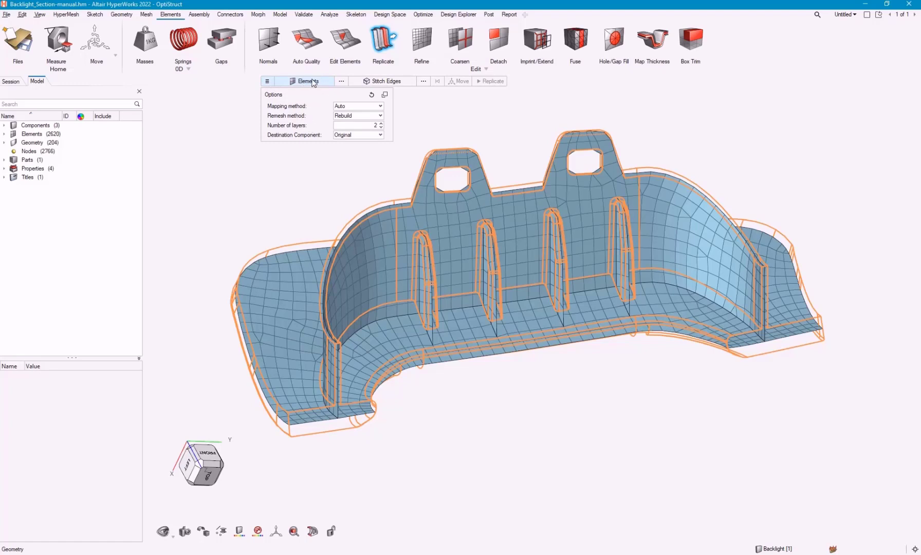
pyautogui.click(294, 176)
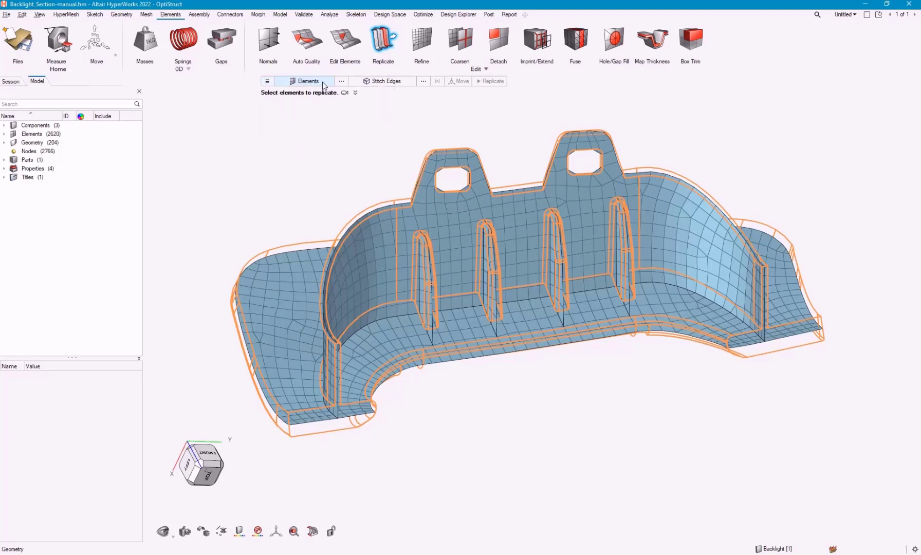
# - Select the leftmost rib's mesh elements, bring up the Move manipulator and shift its floating input boxes clear of the rib
pyautogui.scroll(5, 478, 291)
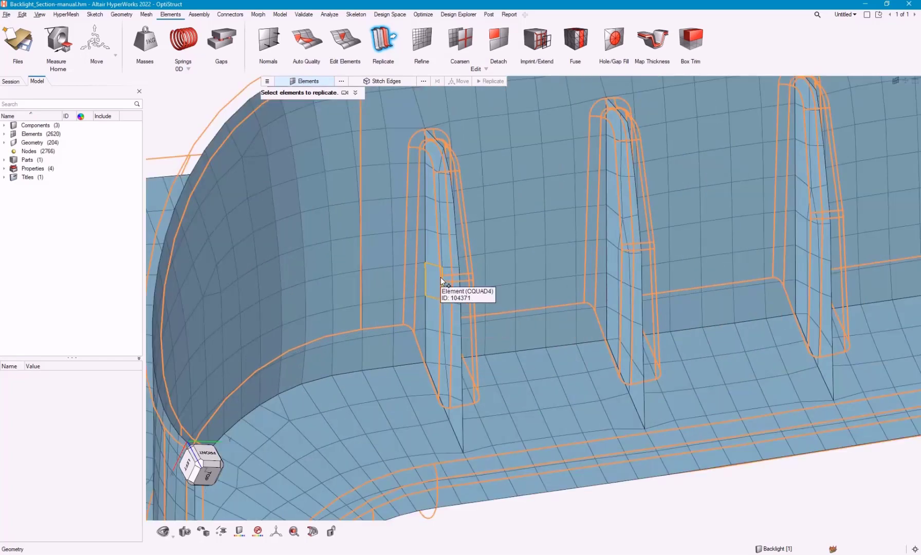
pyautogui.click(437, 278)
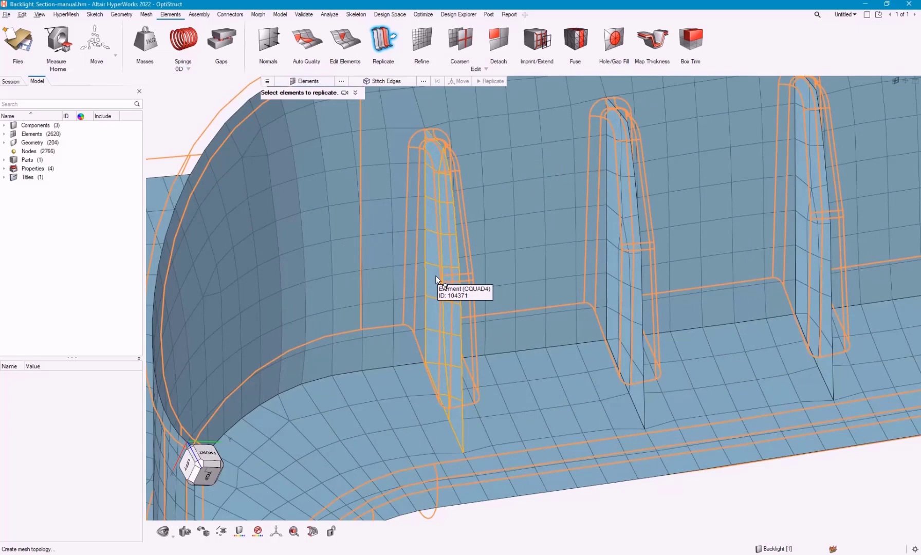
pyautogui.click(438, 279)
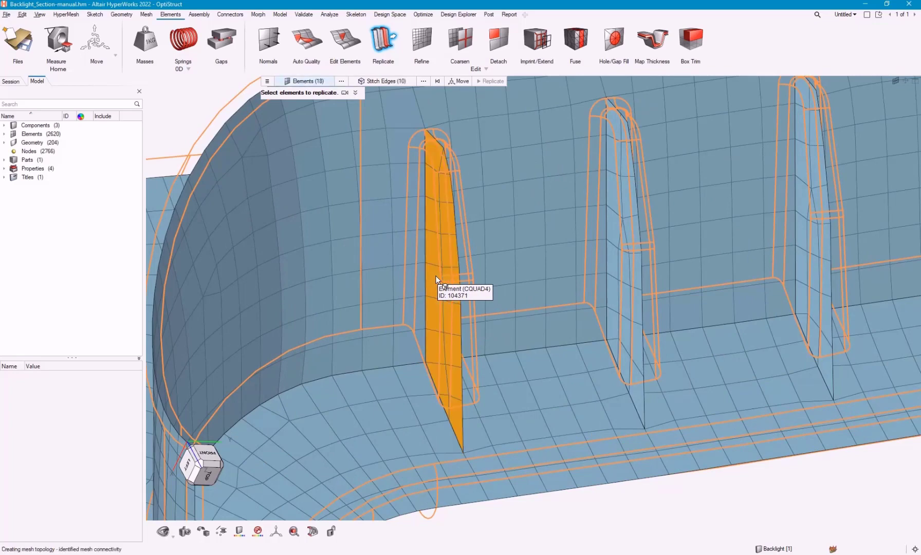
pyautogui.click(461, 81)
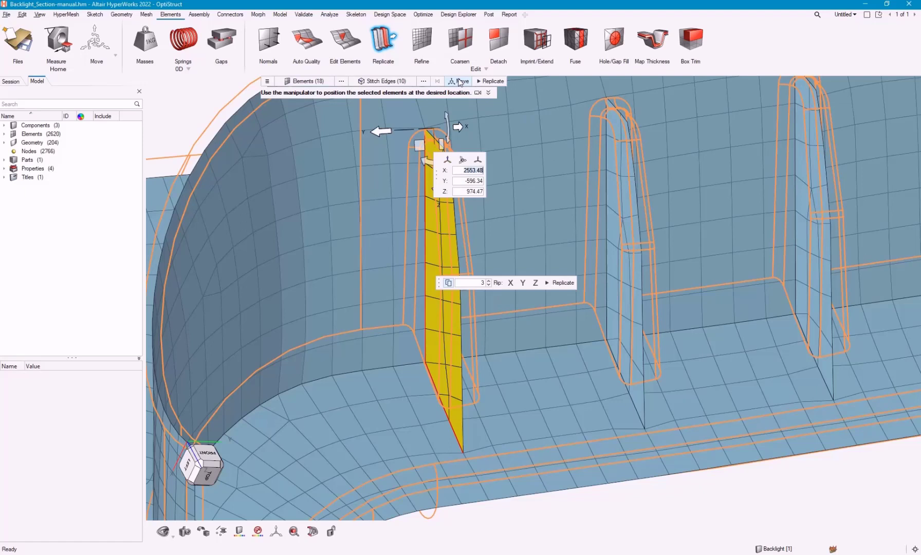
pyautogui.moveTo(438, 174); pyautogui.dragTo(533, 149)
pyautogui.moveTo(439, 282); pyautogui.dragTo(530, 198)
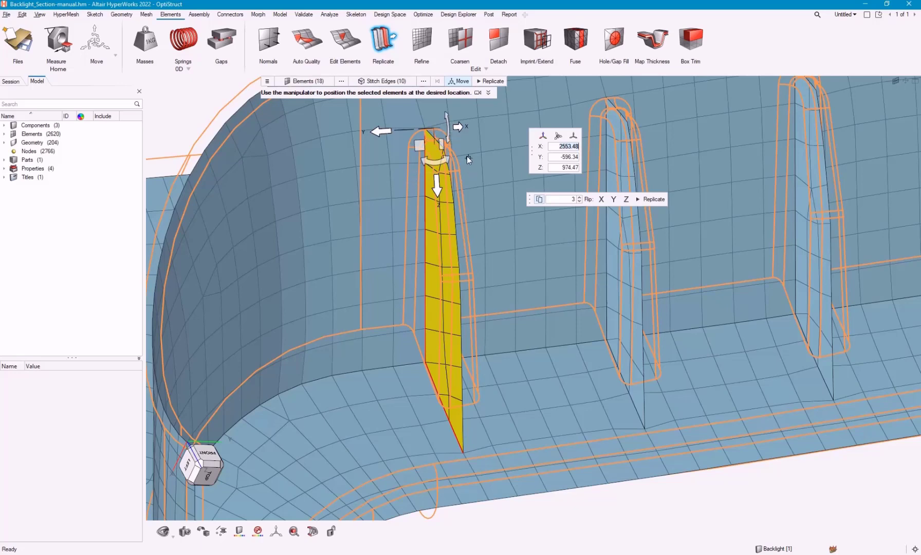
# - Relocate the manipulator to the rib's corner node at the wall-floor junction and point its X axis along that junction toward the next rib
pyautogui.moveTo(468, 157); pyautogui.dragTo(464, 178, button='middle')
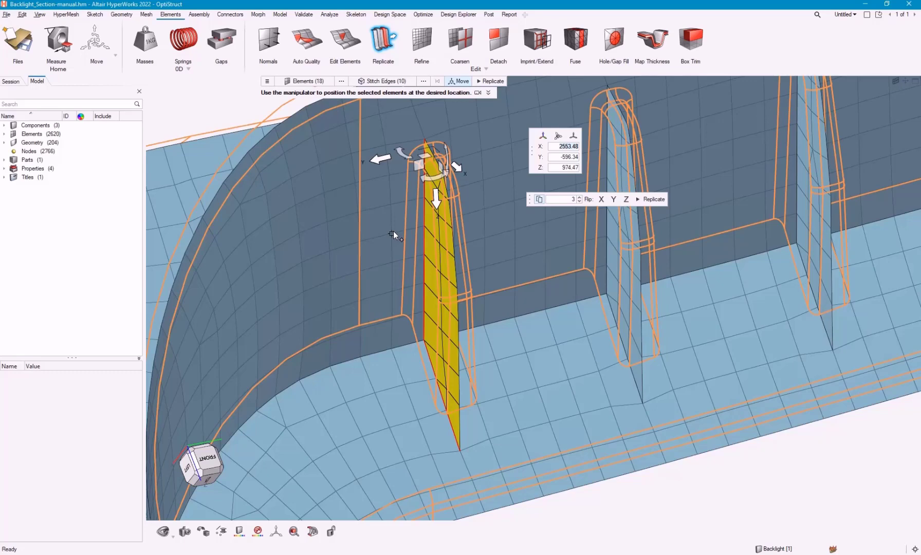
pyautogui.moveTo(536, 372); pyautogui.dragTo(554, 365, button='middle')
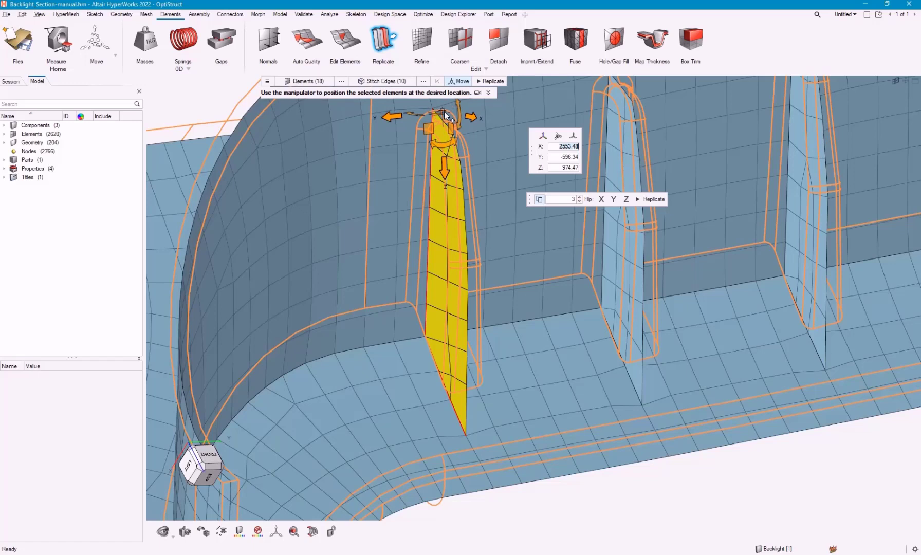
pyautogui.moveTo(443, 112); pyautogui.dragTo(427, 339)
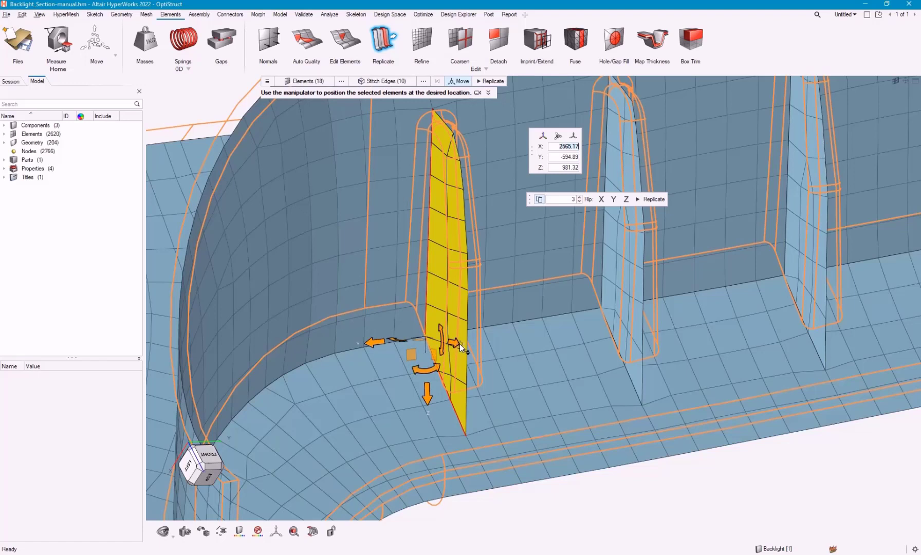
pyautogui.moveTo(460, 343); pyautogui.dragTo(513, 322)
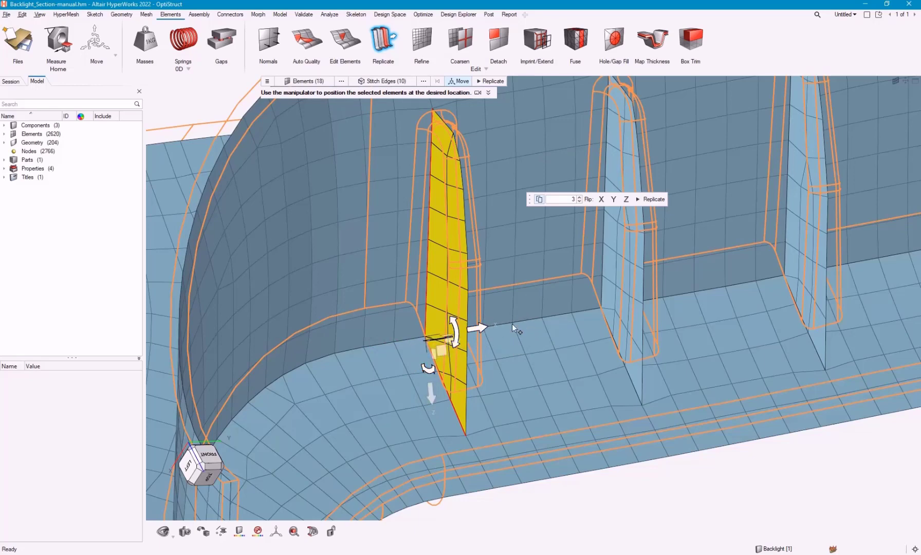
pyautogui.moveTo(524, 330); pyautogui.dragTo(488, 353, button='right')
pyautogui.scroll(-2, 488, 353)
pyautogui.moveTo(495, 366); pyautogui.dragTo(493, 365, button='middle')
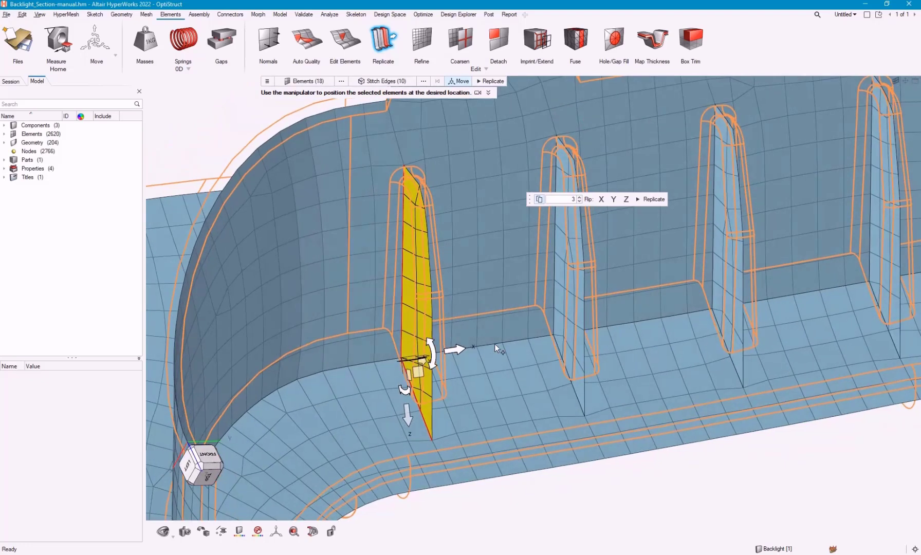
pyautogui.moveTo(530, 199); pyautogui.dragTo(450, 238)
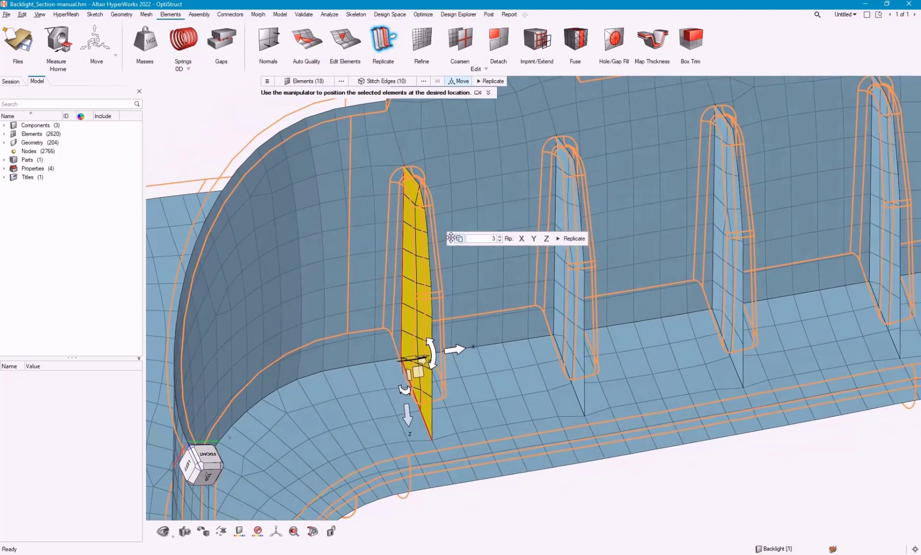
# - Replicate the leftmost rib once, about 4.5 along the manipulator's X axis, between the first and second ribs
pyautogui.doubleClick(499, 241)
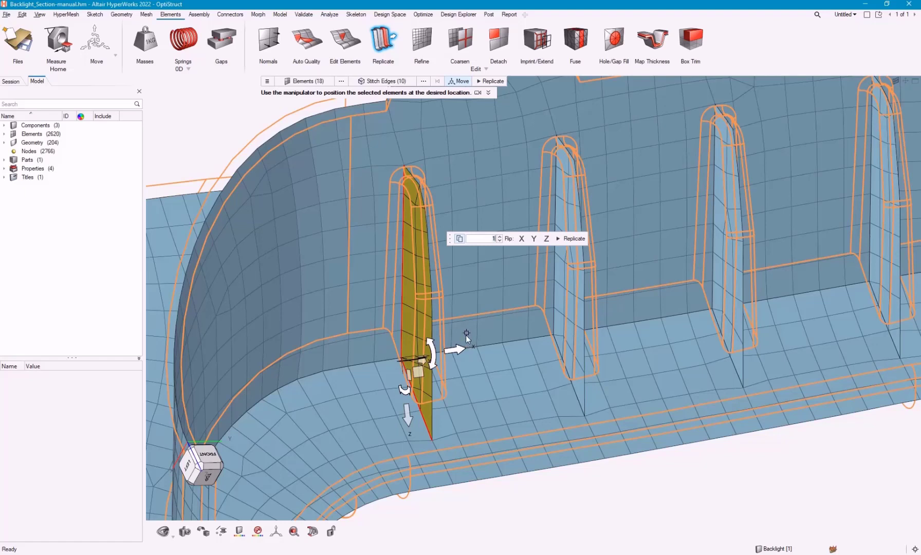
pyautogui.click(458, 352)
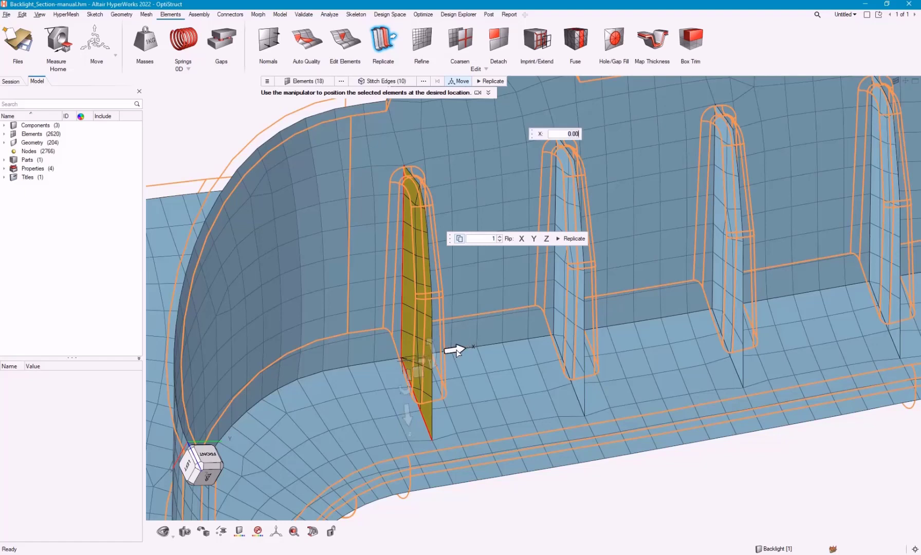
pyautogui.moveTo(459, 352); pyautogui.dragTo(492, 343)
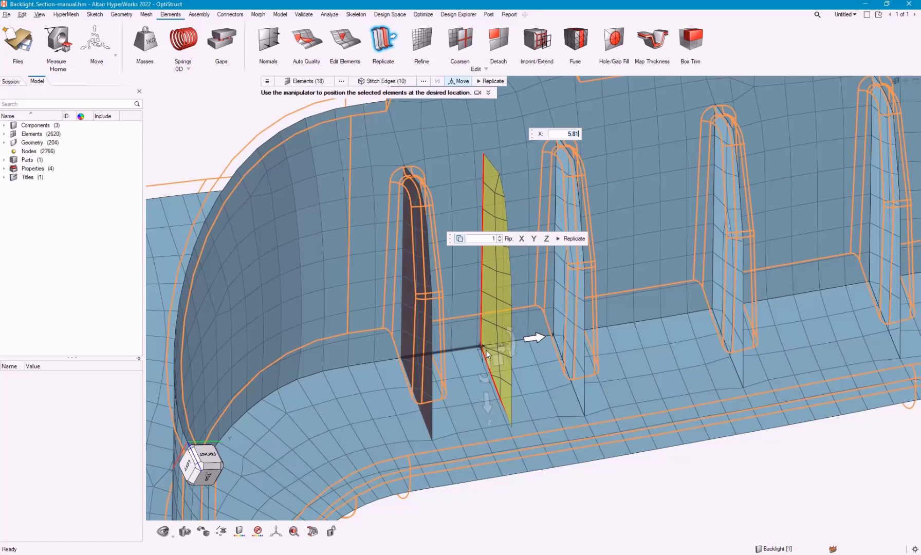
pyautogui.moveTo(539, 336); pyautogui.dragTo(523, 353)
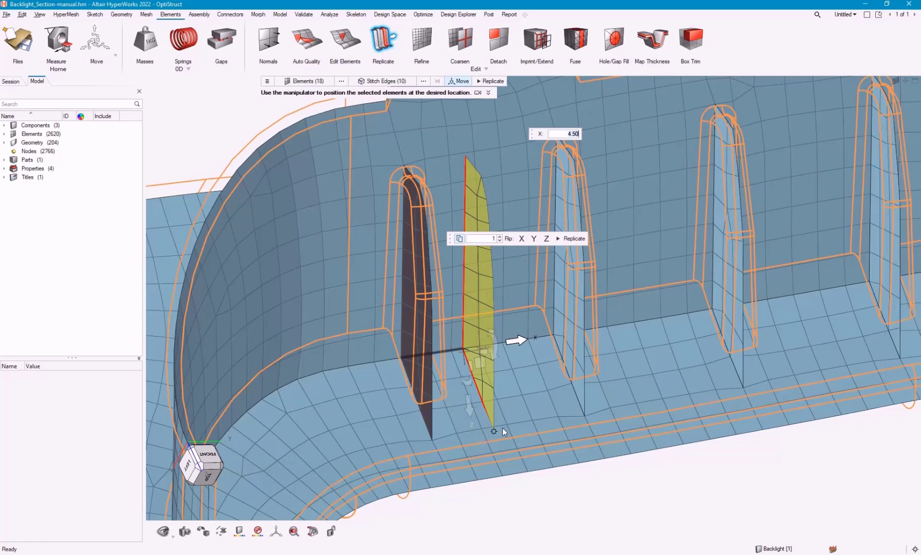
pyautogui.click(571, 239)
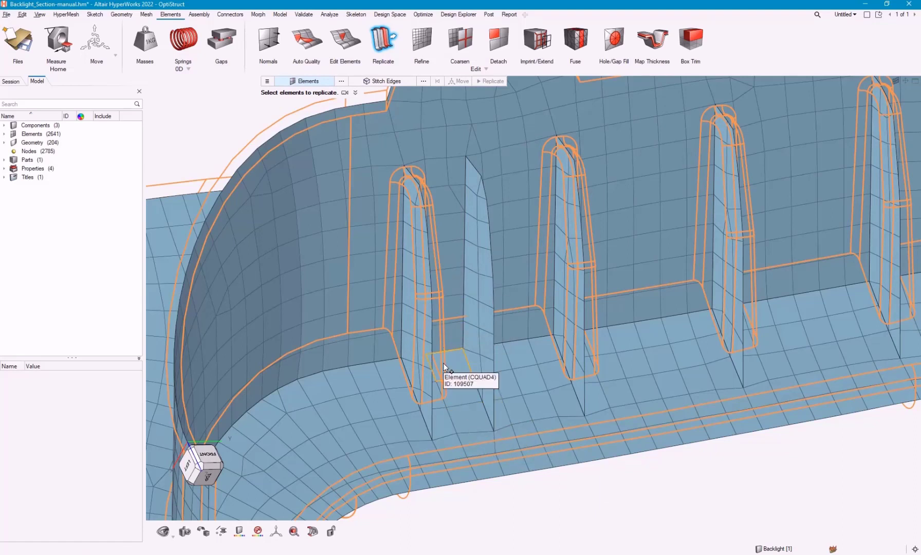
# - Select the newly replicated rib, activate Move and align the manipulator at its base corner with X along the wall-floor junction
pyautogui.moveTo(520, 267); pyautogui.dragTo(447, 287, button='middle')
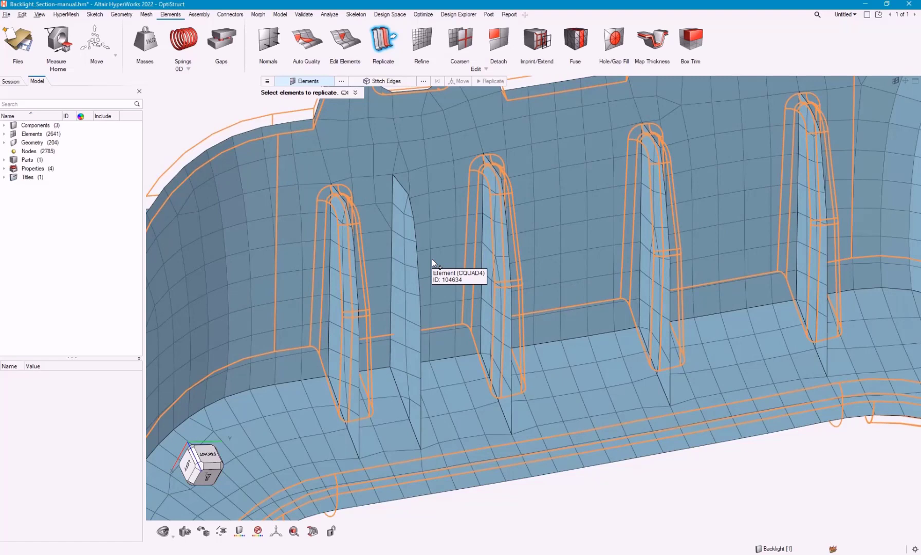
pyautogui.click(402, 307)
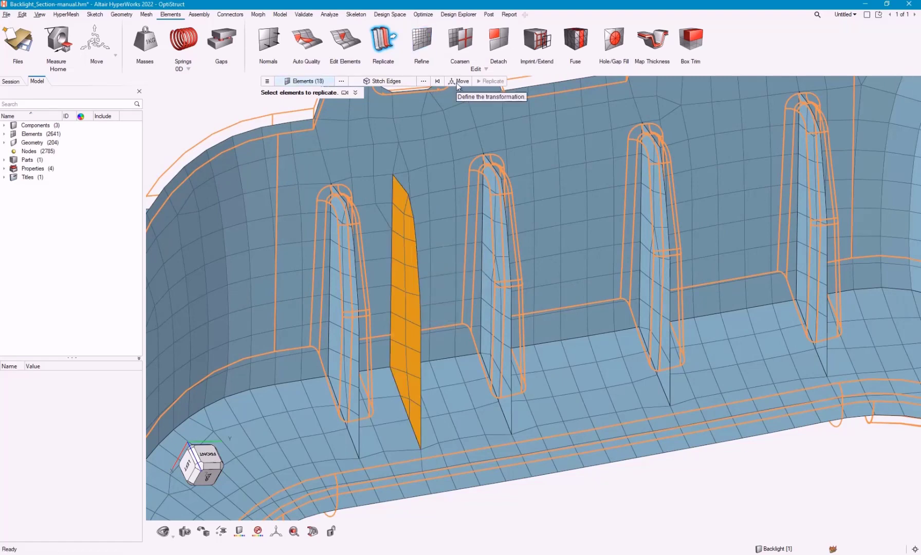
pyautogui.click(457, 81)
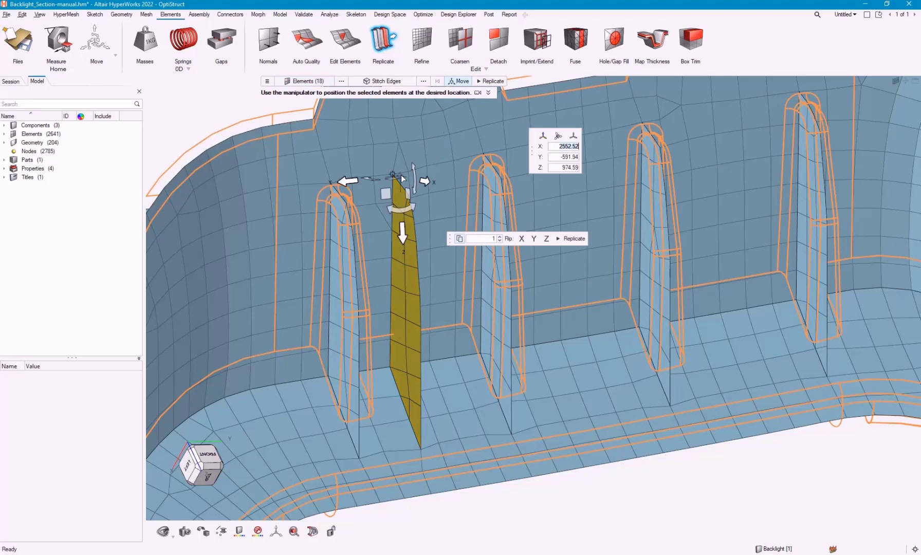
pyautogui.moveTo(401, 178); pyautogui.dragTo(476, 353)
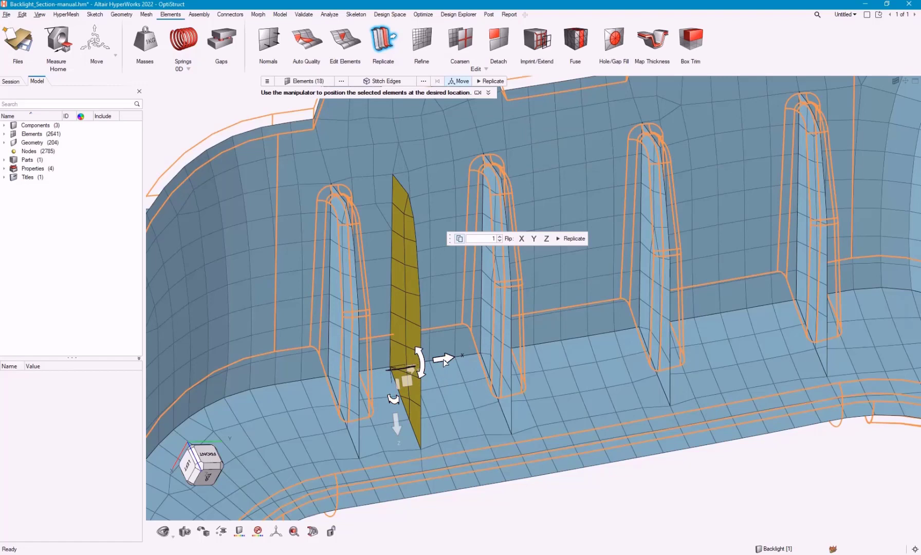
# - Set up a pattern of three copies of the selected rib, spaced about 12.32 along the manipulator's X axis
pyautogui.moveTo(444, 359); pyautogui.dragTo(536, 347)
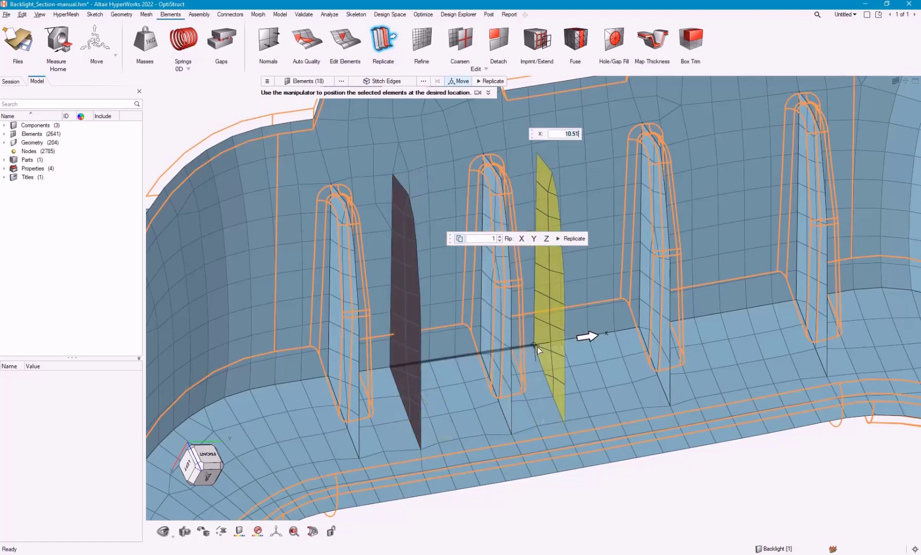
pyautogui.click(499, 237)
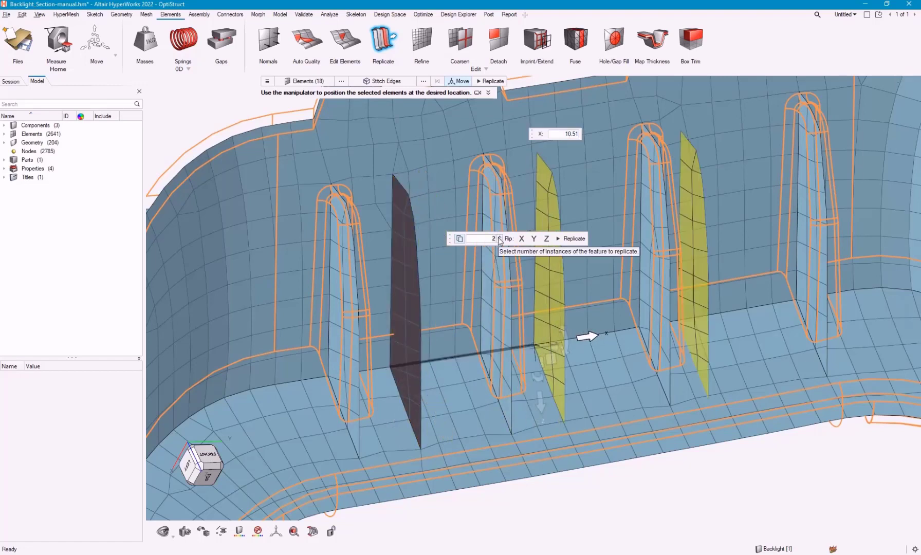
pyautogui.click(499, 236)
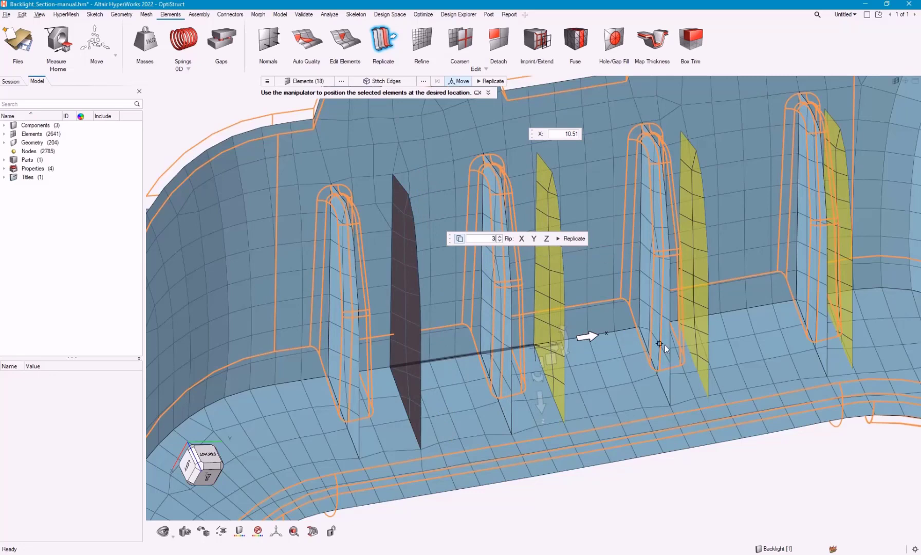
pyautogui.moveTo(665, 344); pyautogui.dragTo(546, 369, button='middle')
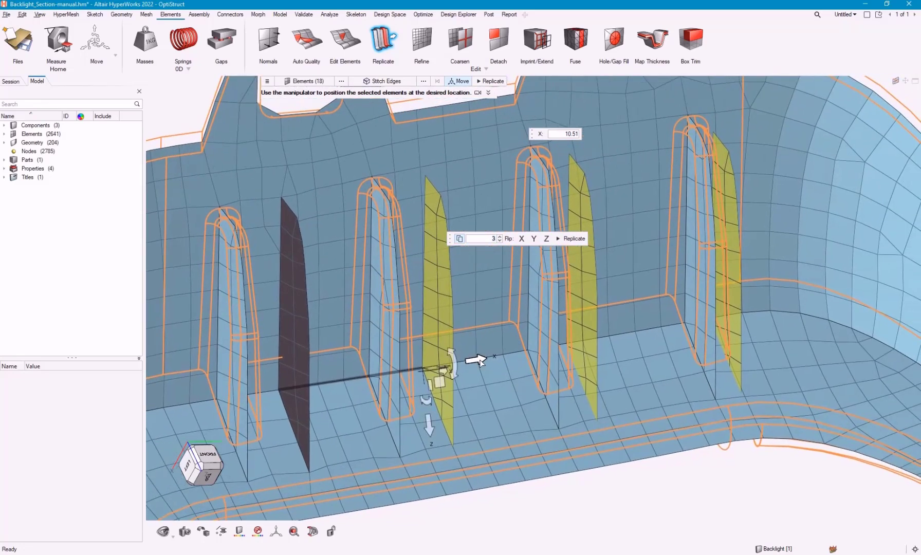
pyautogui.moveTo(481, 362); pyautogui.dragTo(505, 360)
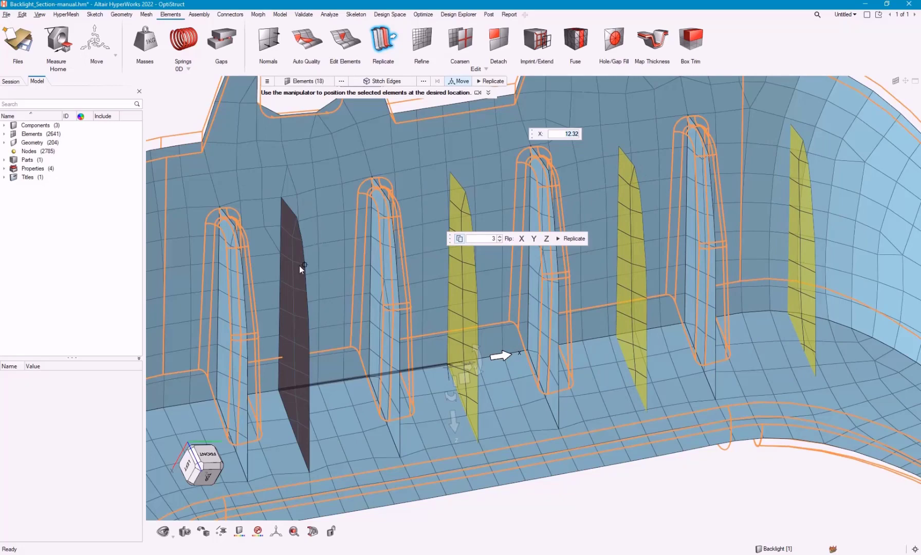
# - Check the previewed rib copies from several angles, replicate them and exit the Replicate tool
pyautogui.scroll(-2, 307, 270)
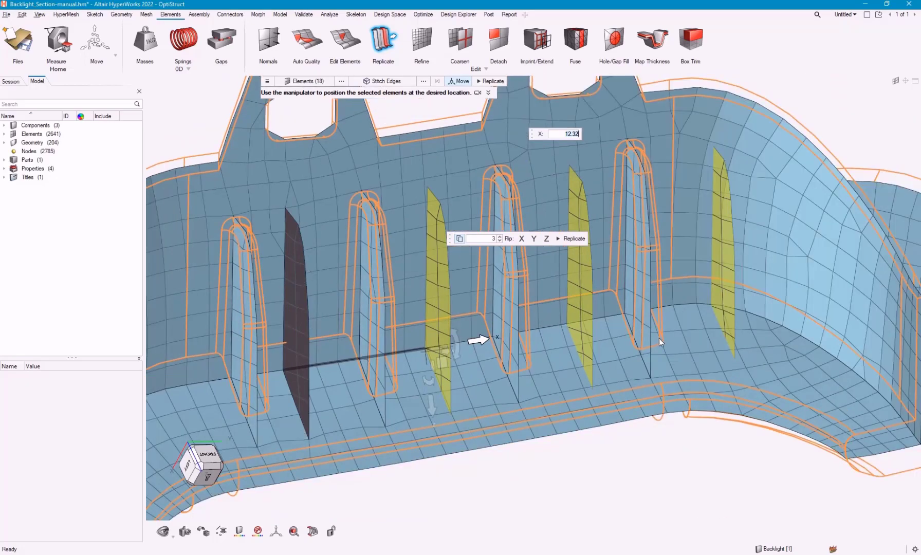
pyautogui.moveTo(689, 340); pyautogui.dragTo(703, 291, button='middle')
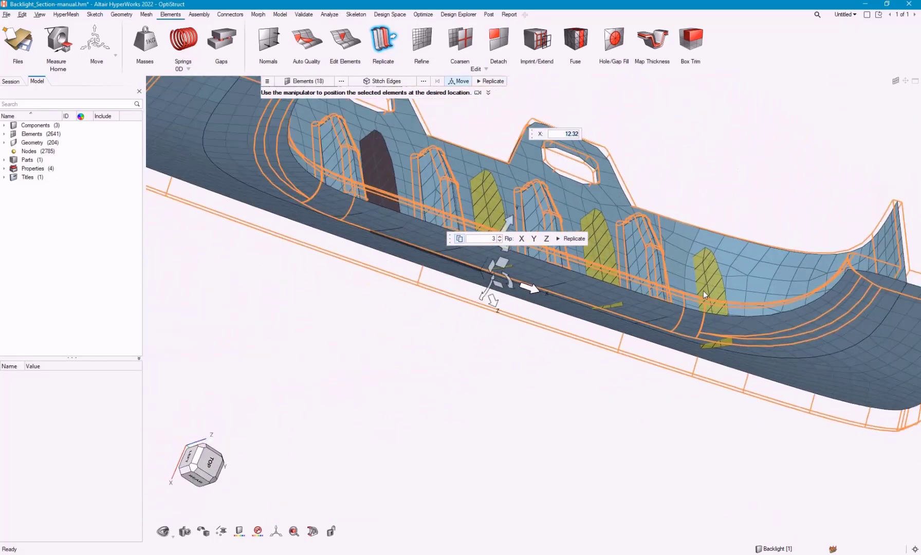
pyautogui.moveTo(692, 334); pyautogui.dragTo(683, 397, button='middle')
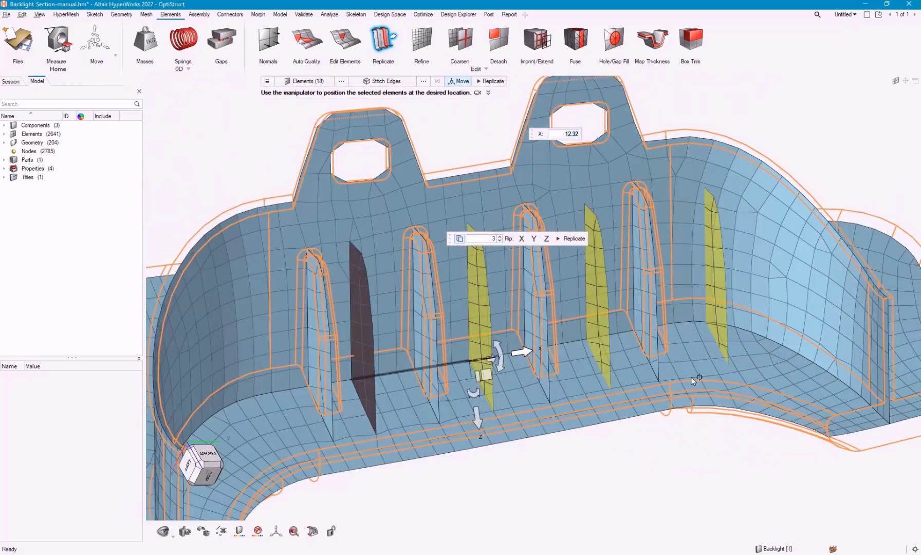
pyautogui.click(573, 239)
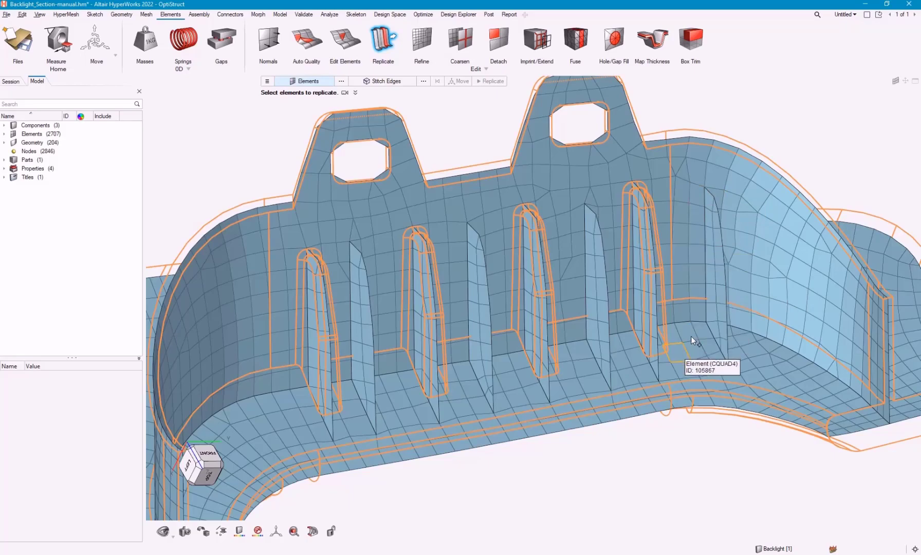
pyautogui.moveTo(686, 355); pyautogui.dragTo(543, 328, button='middle')
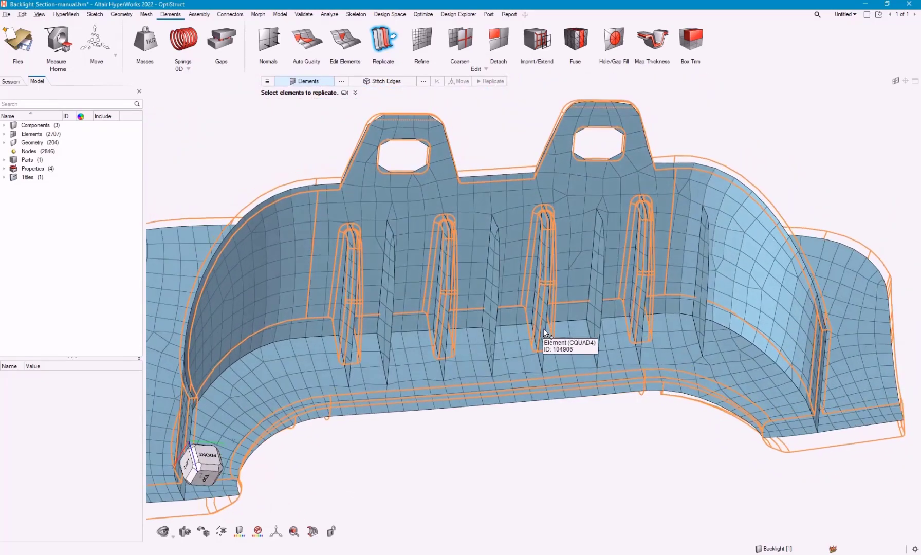
pyautogui.scroll(-3, 544, 328)
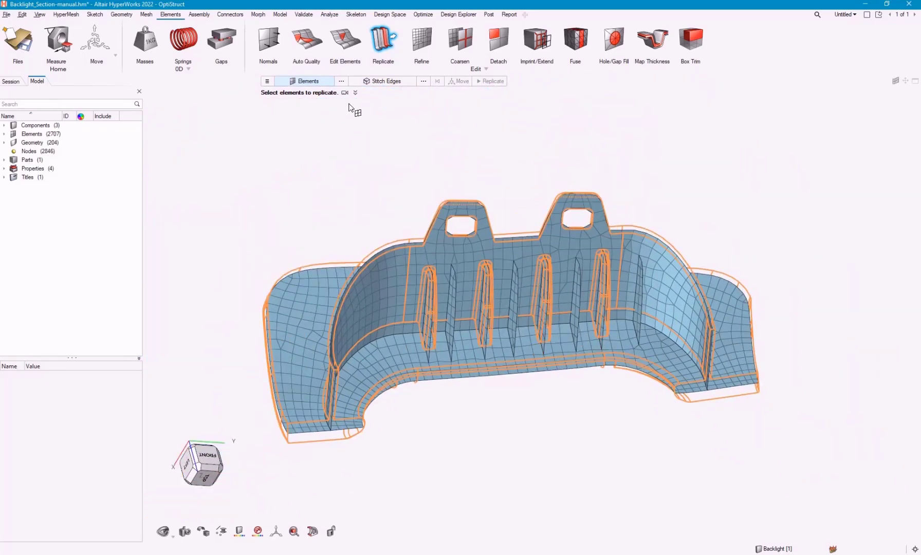
pyautogui.moveTo(711, 183); pyautogui.dragTo(715, 178, button='middle')
pyautogui.press('Escape')
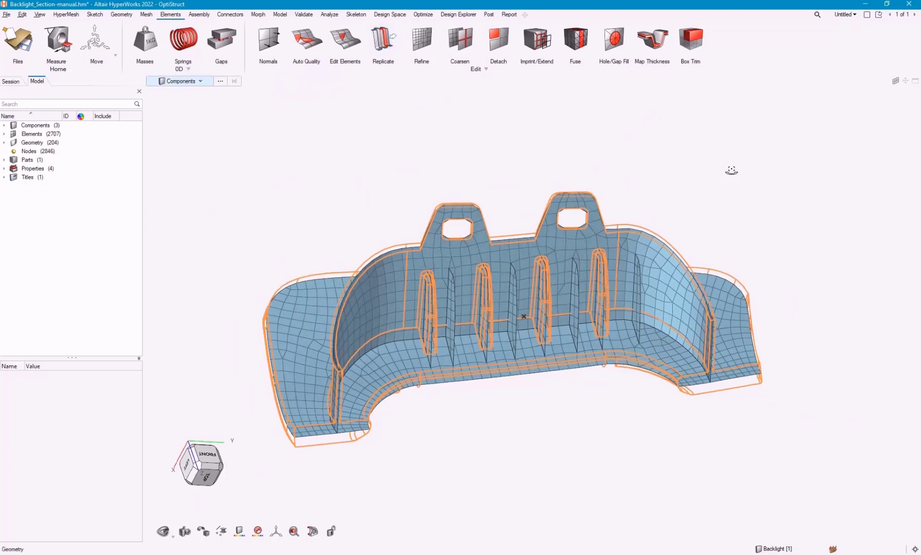
# - Start Cut Hole on the geometry and select the large flat rear face's mesh elements using the By Face method
pyautogui.click(122, 15)
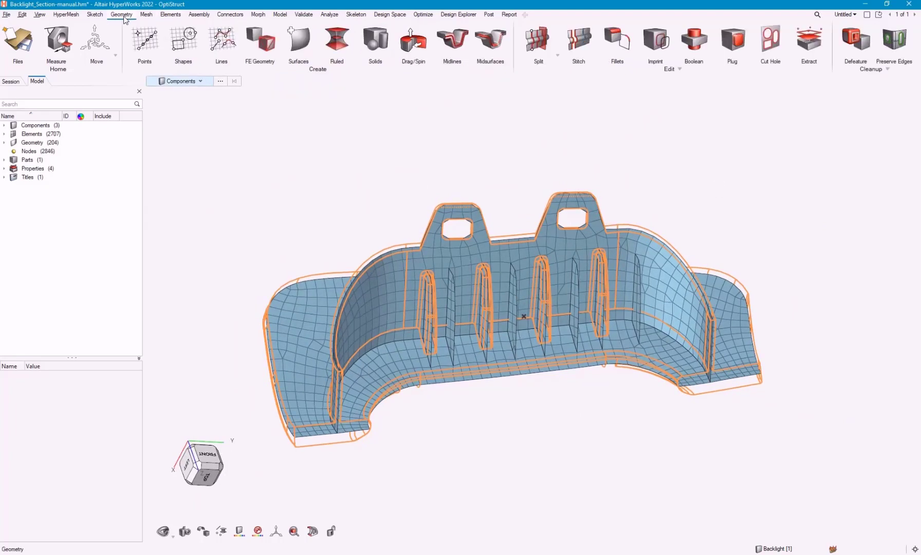
pyautogui.click(771, 41)
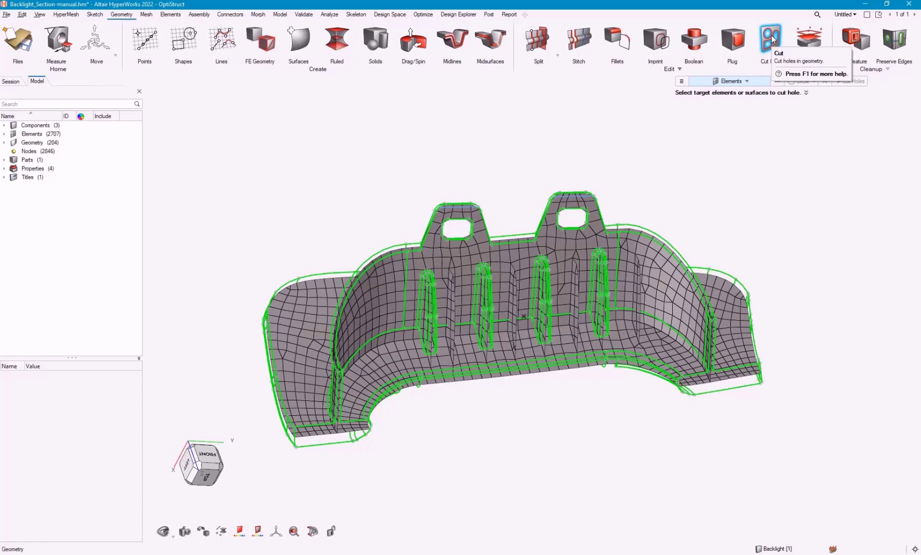
pyautogui.moveTo(331, 333); pyautogui.dragTo(365, 330, button='middle')
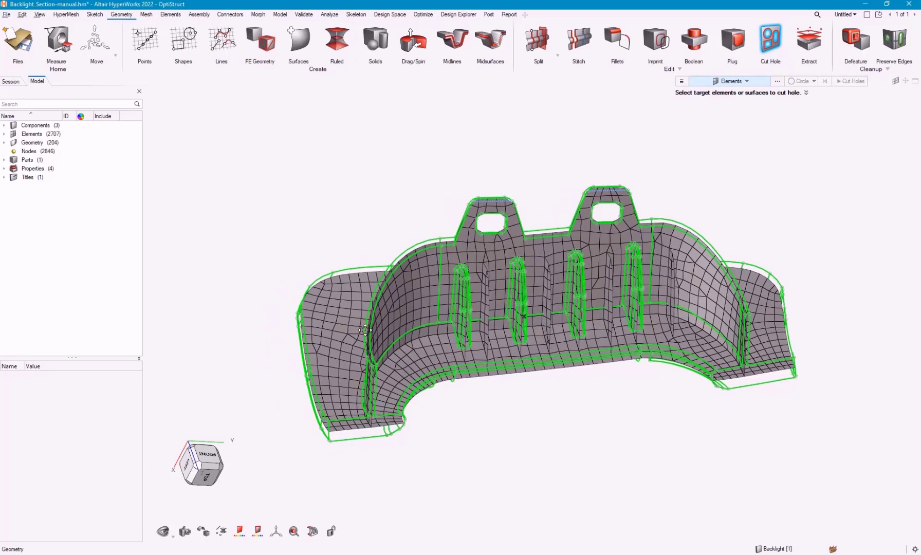
pyautogui.scroll(2, 393, 310)
pyautogui.moveTo(442, 304); pyautogui.dragTo(434, 331, button='middle')
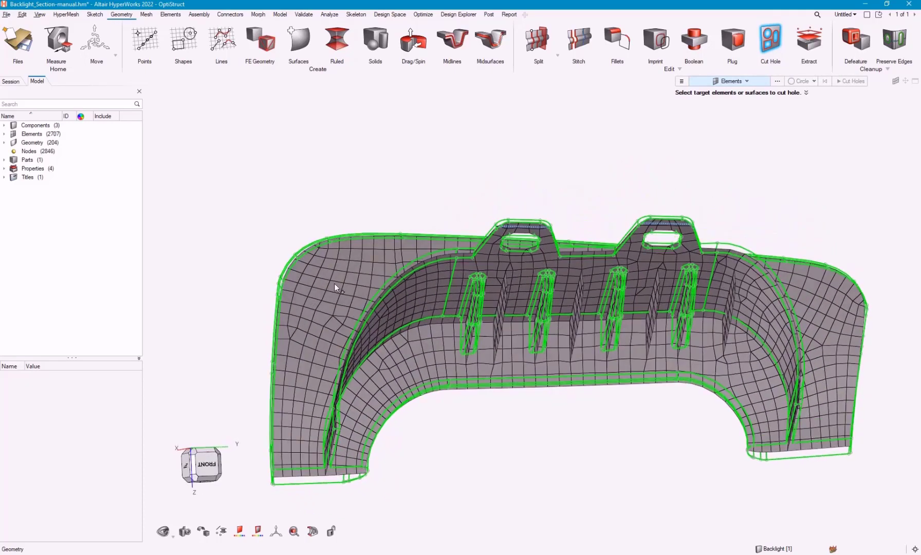
pyautogui.moveTo(688, 148); pyautogui.dragTo(639, 147, button='middle')
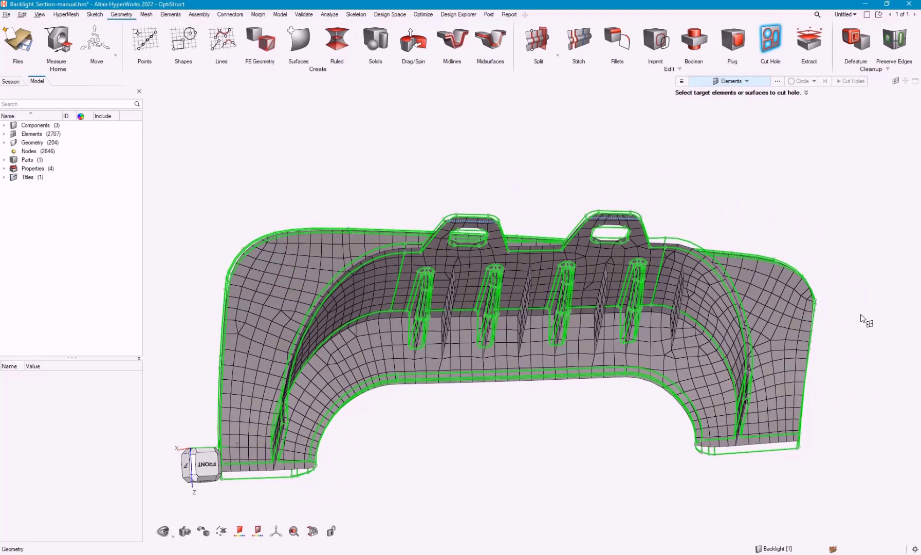
pyautogui.moveTo(300, 312); pyautogui.dragTo(606, 300, button='middle')
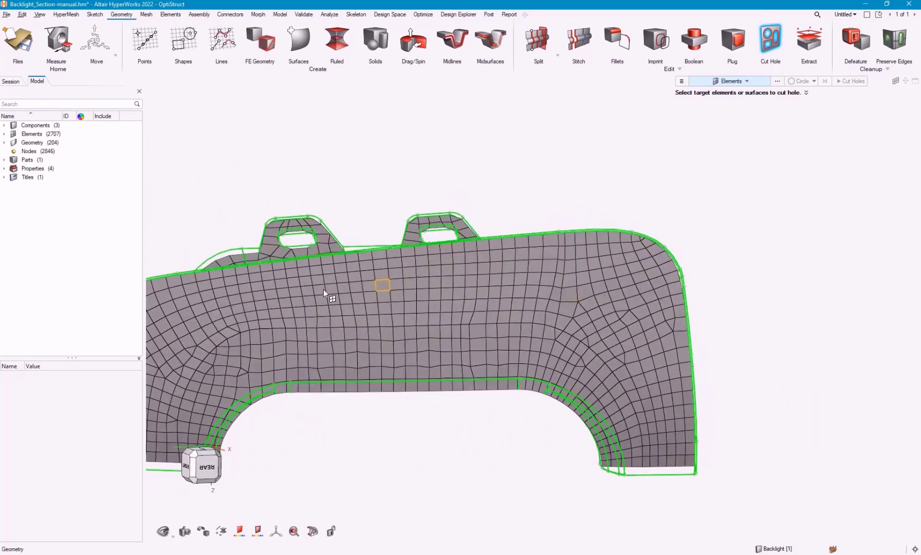
pyautogui.moveTo(323, 290); pyautogui.dragTo(410, 275, button='right')
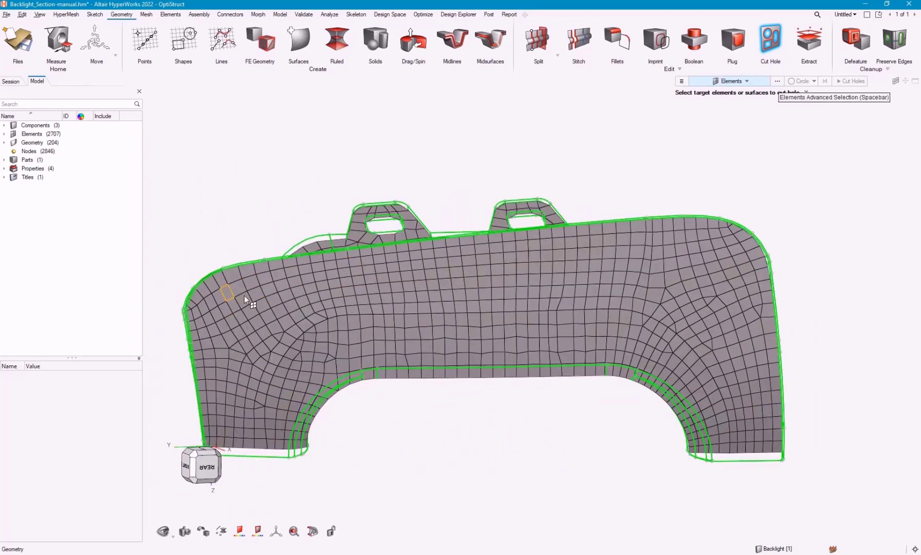
pyautogui.click(778, 81)
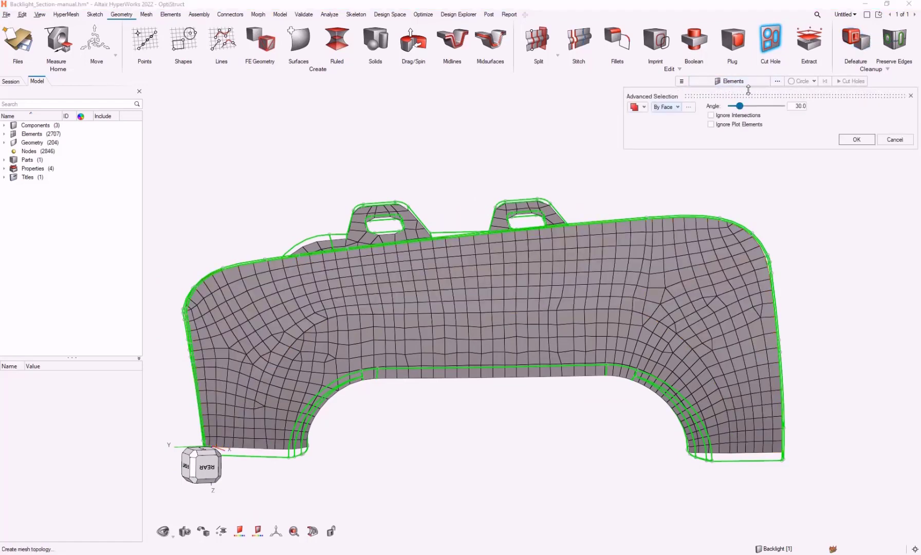
pyautogui.click(666, 107)
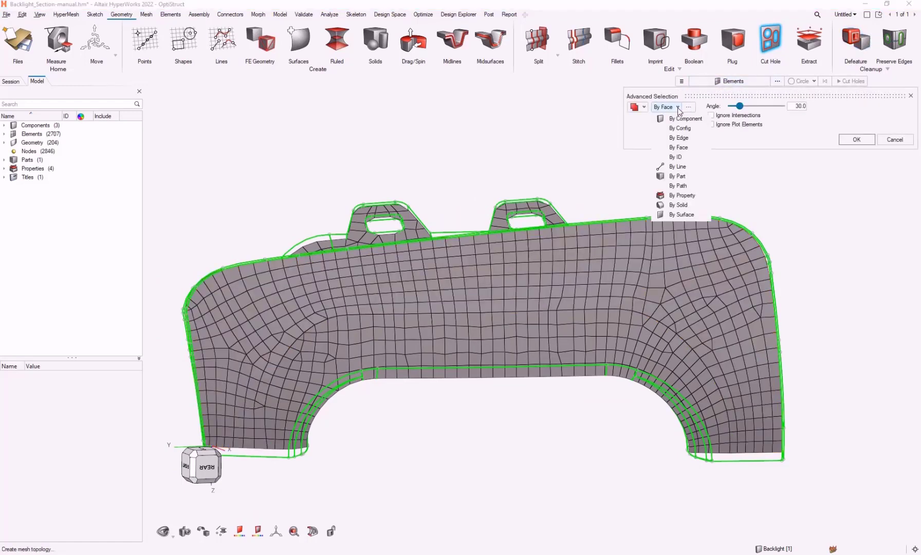
pyautogui.click(679, 147)
pyautogui.click(276, 279)
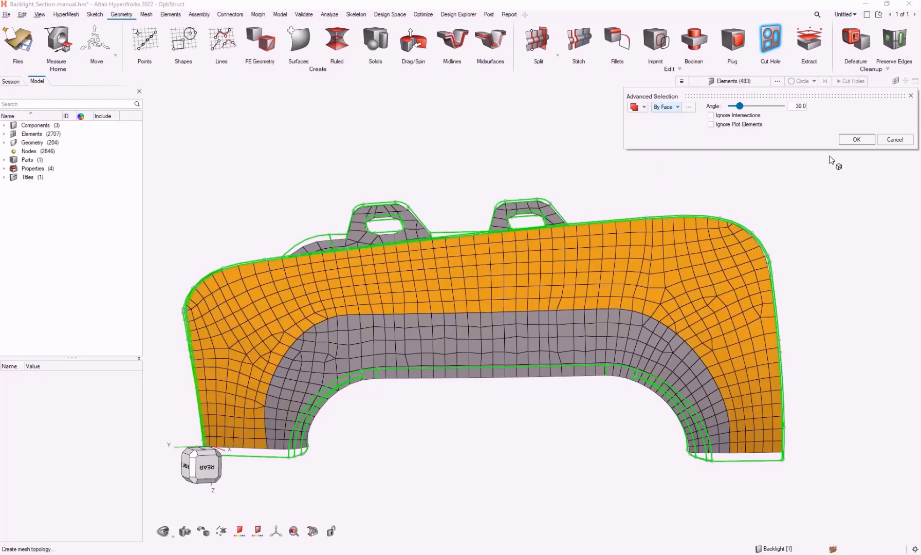
pyautogui.click(857, 139)
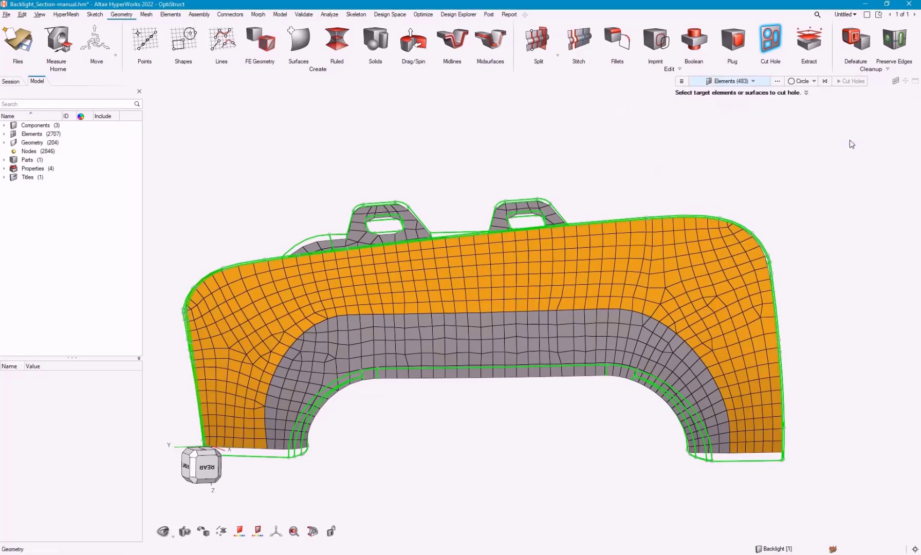
# - Set the hole shape to Circle so circles can be drawn on the selected rear face elements
pyautogui.click(814, 81)
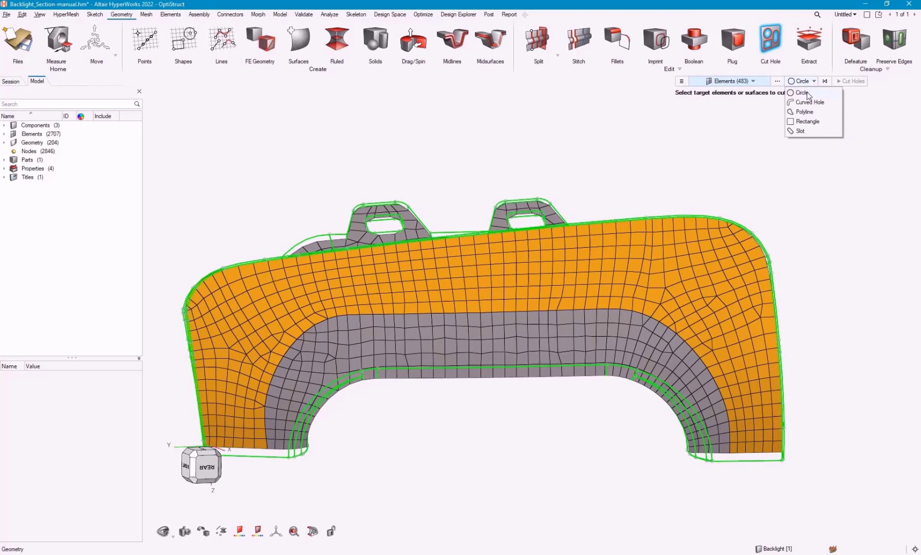
pyautogui.click(232, 316)
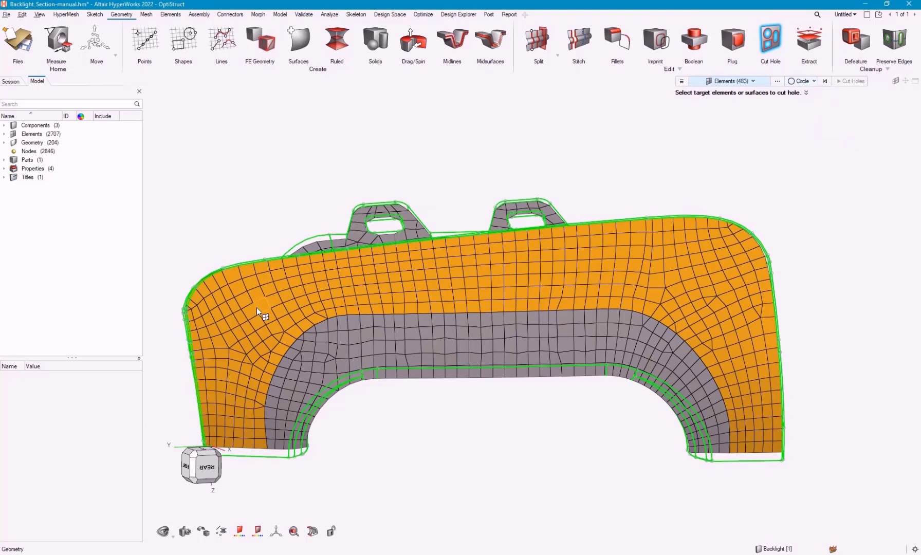
pyautogui.click(807, 81)
pyautogui.click(227, 315)
pyautogui.click(806, 81)
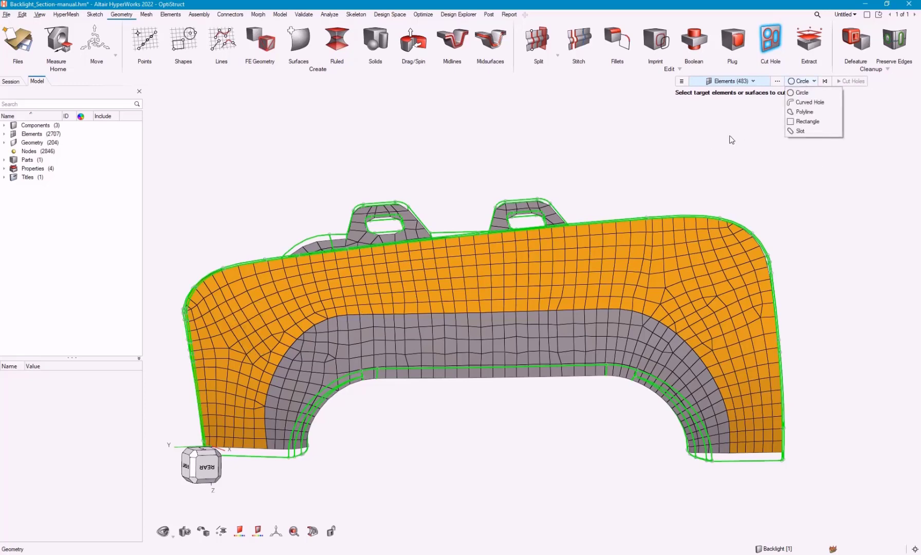
pyautogui.click(802, 102)
pyautogui.click(812, 82)
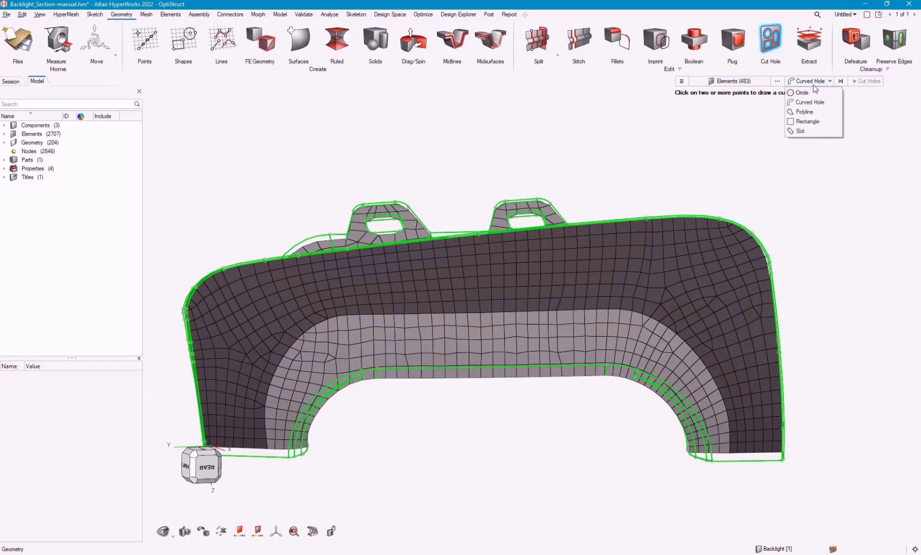
pyautogui.click(811, 93)
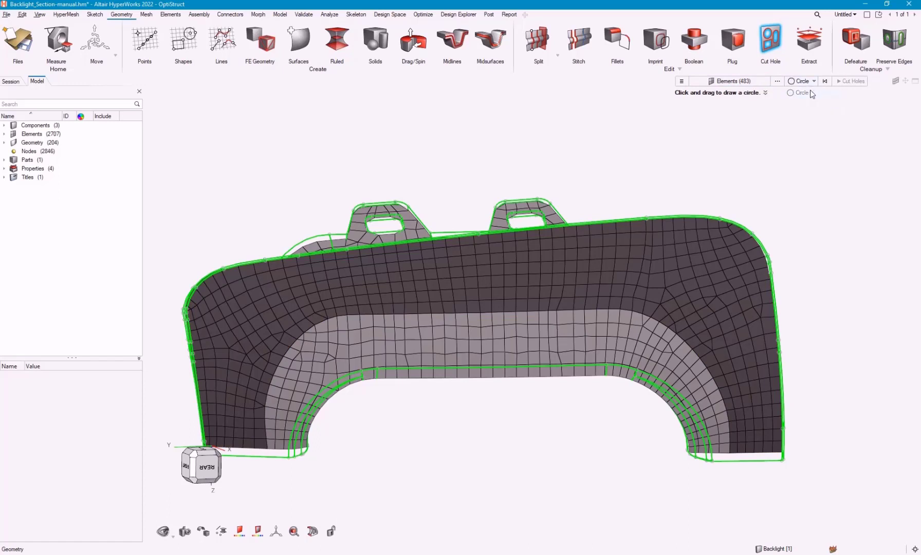
# - Add a circle of radius 2 near the upper-left corner of the rear face
pyautogui.click(225, 317)
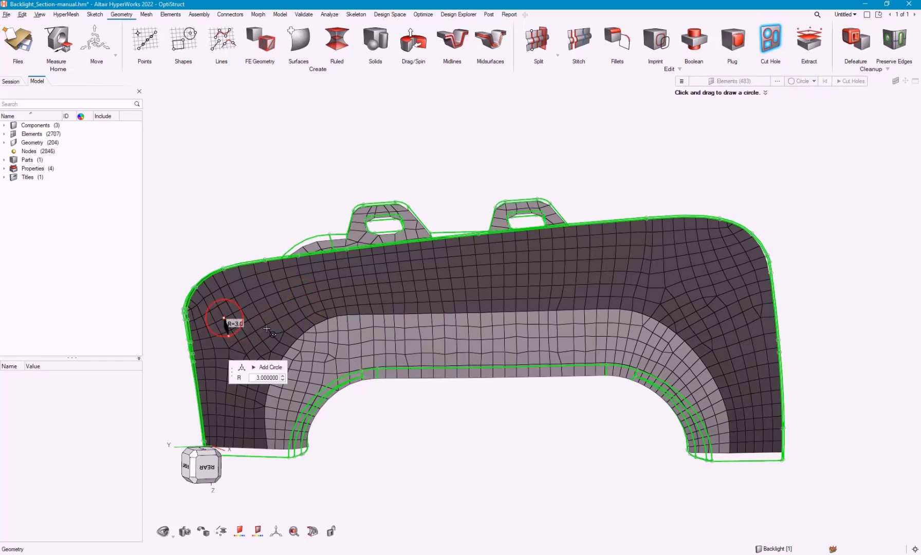
pyautogui.doubleClick(278, 377)
pyautogui.write('2')
pyautogui.click(273, 367)
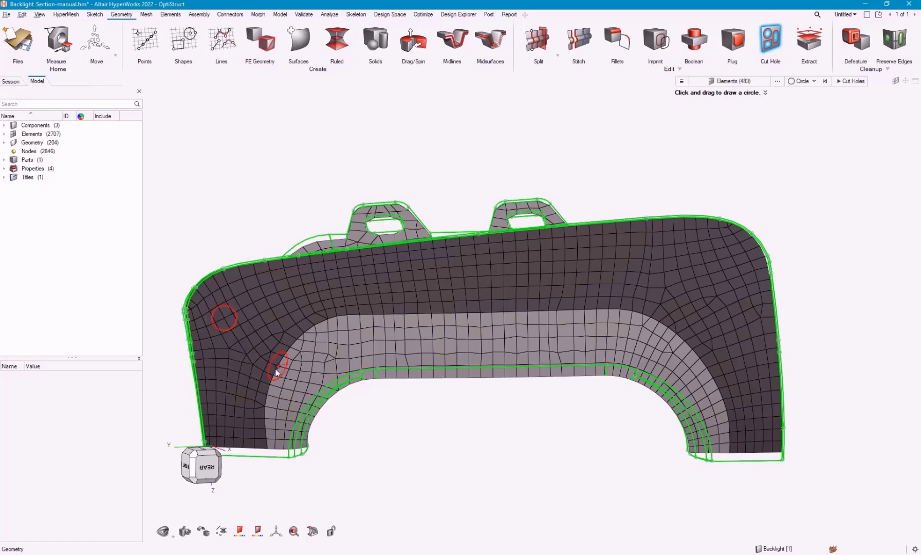
# - Add a circle of radius 3 near the rear face's upper-right corner and cut both holes into the mesh
pyautogui.click(709, 275)
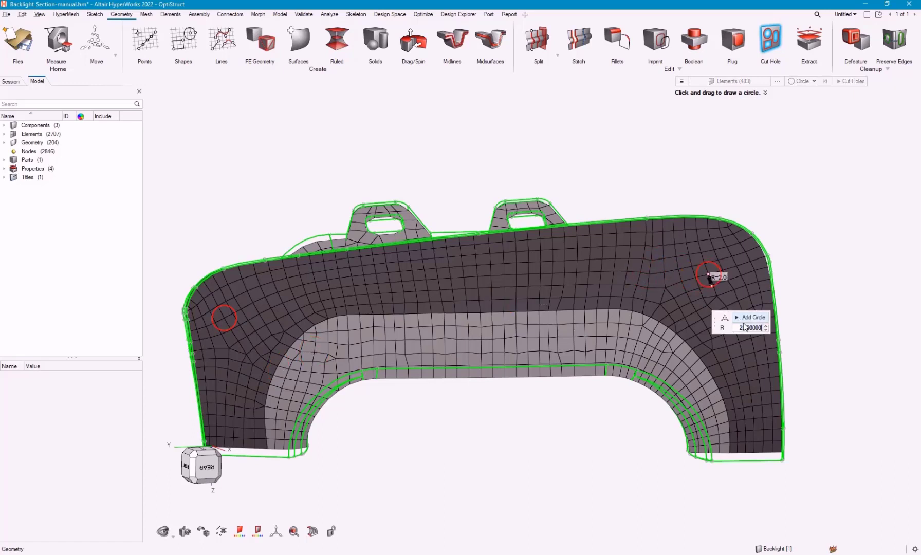
pyautogui.doubleClick(744, 327)
pyautogui.write('3')
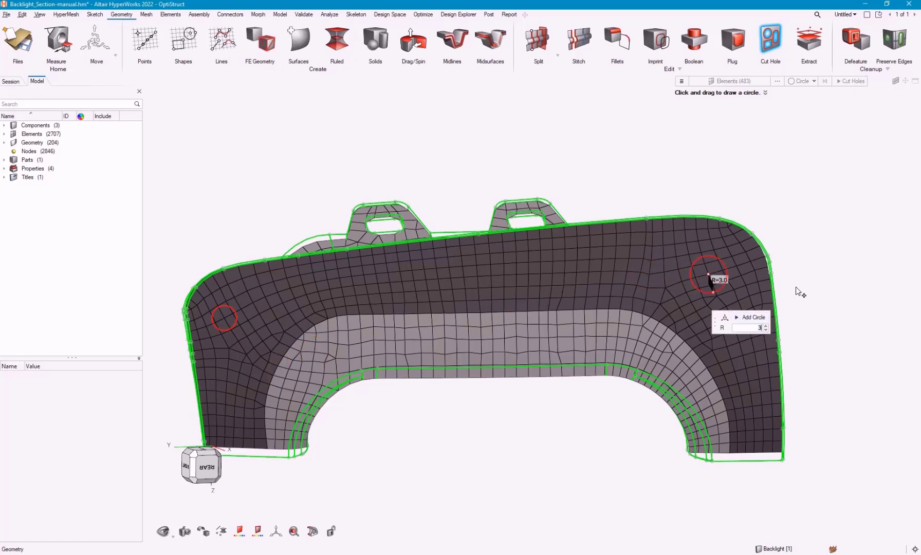
pyautogui.click(753, 317)
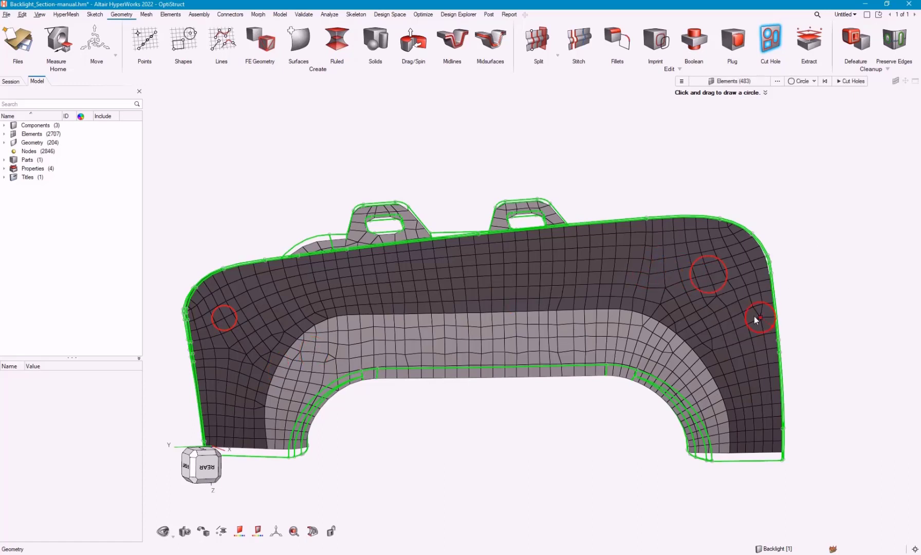
pyautogui.click(852, 81)
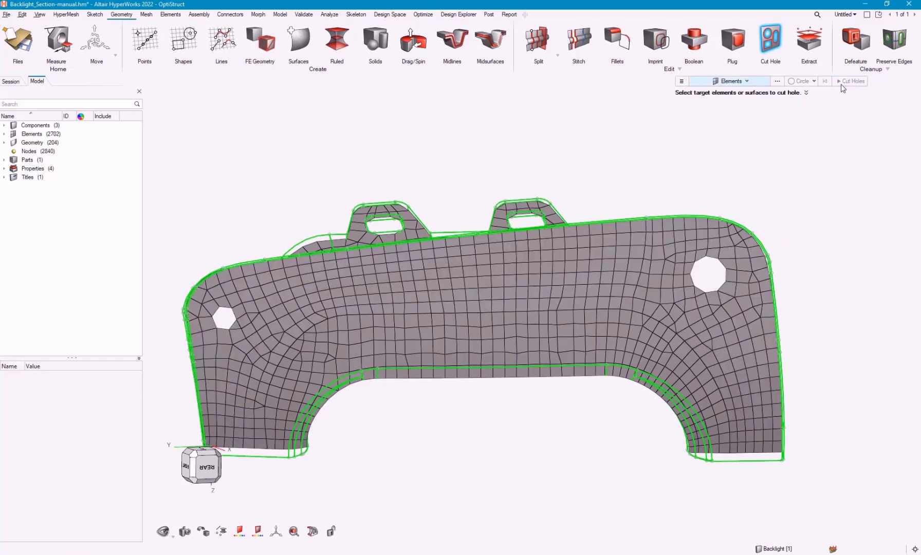
# - Review the Cut Hole tool's rebuild options and leave the tool
pyautogui.click(682, 82)
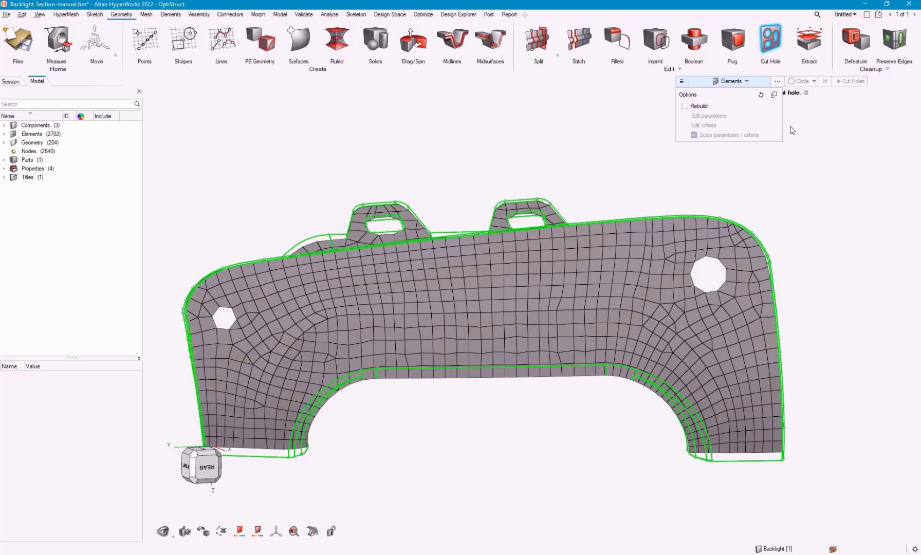
pyautogui.click(834, 169)
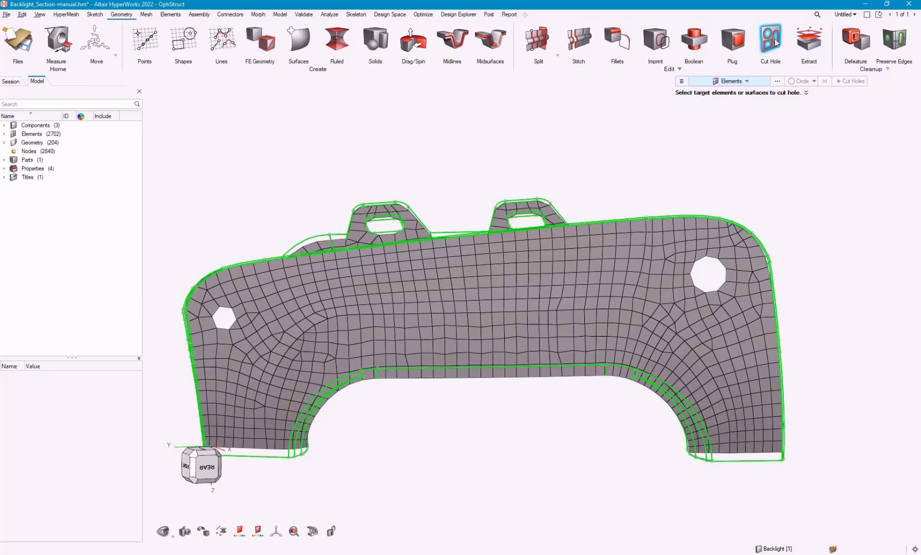
pyautogui.press('Escape')
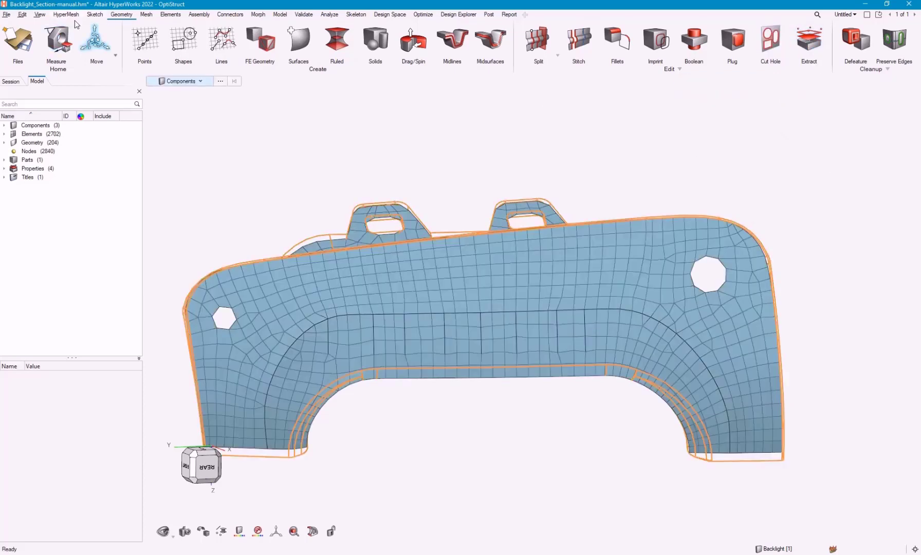
# - Start the 2D mesh Rebuild tool and review its 2D element quality criteria
pyautogui.click(146, 14)
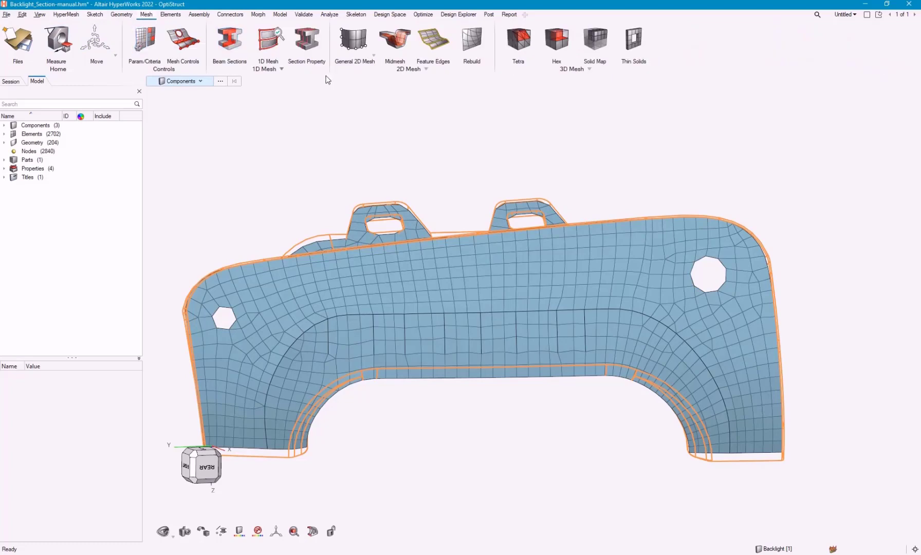
pyautogui.click(468, 42)
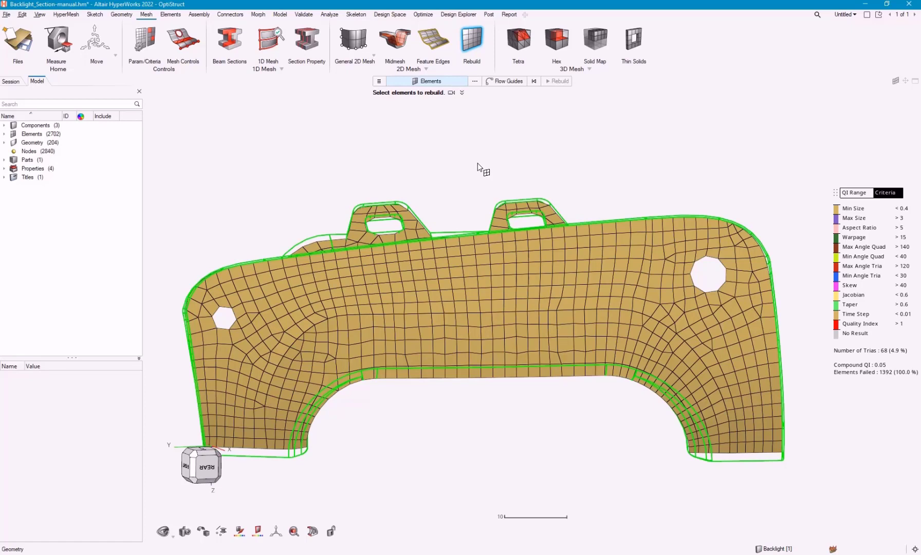
pyautogui.click(380, 82)
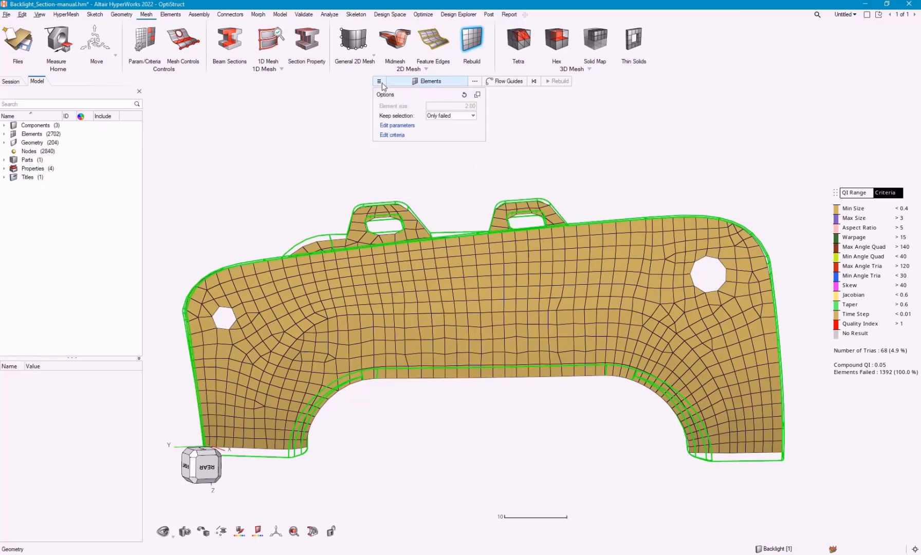
pyautogui.click(395, 136)
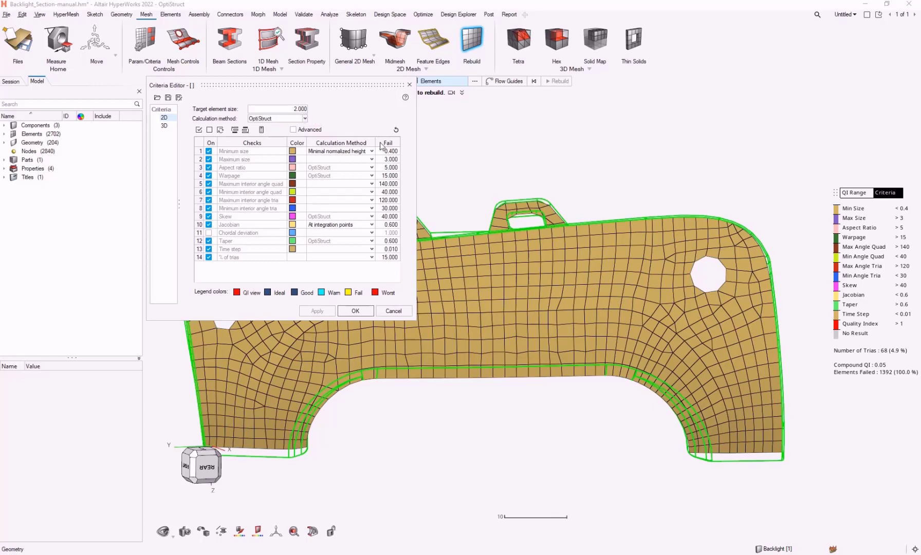
pyautogui.click(409, 85)
# - Open the Rebuild parameters for circular 2D holes and delete both existing hole recognition rows
pyautogui.click(380, 83)
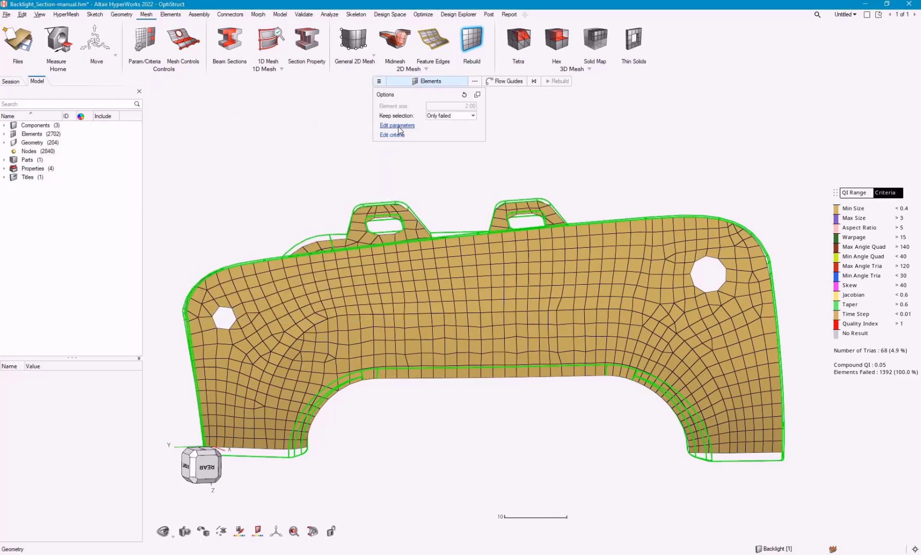
pyautogui.click(399, 127)
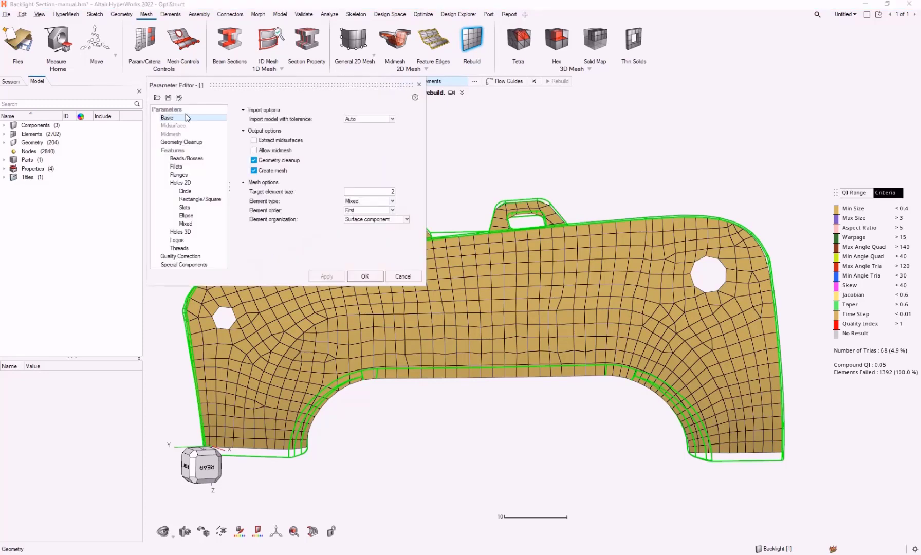
pyautogui.click(189, 142)
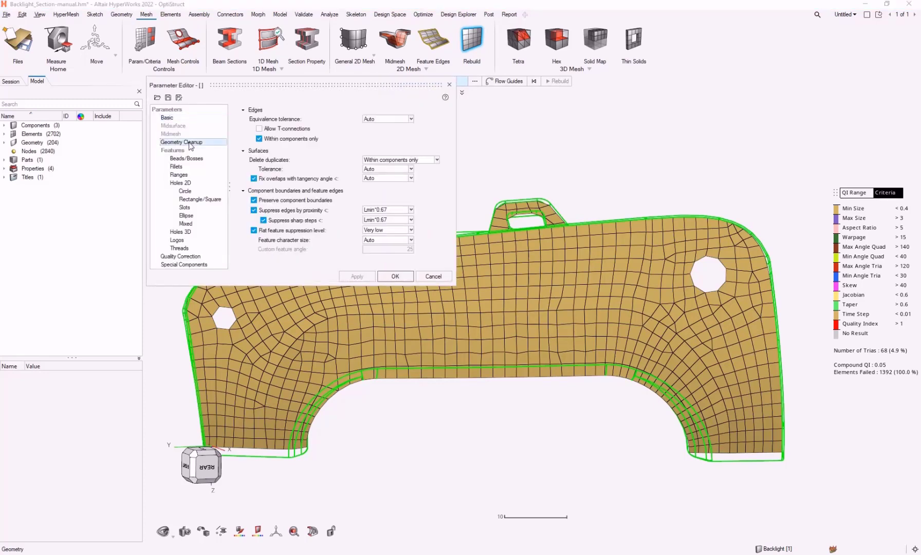
pyautogui.click(195, 183)
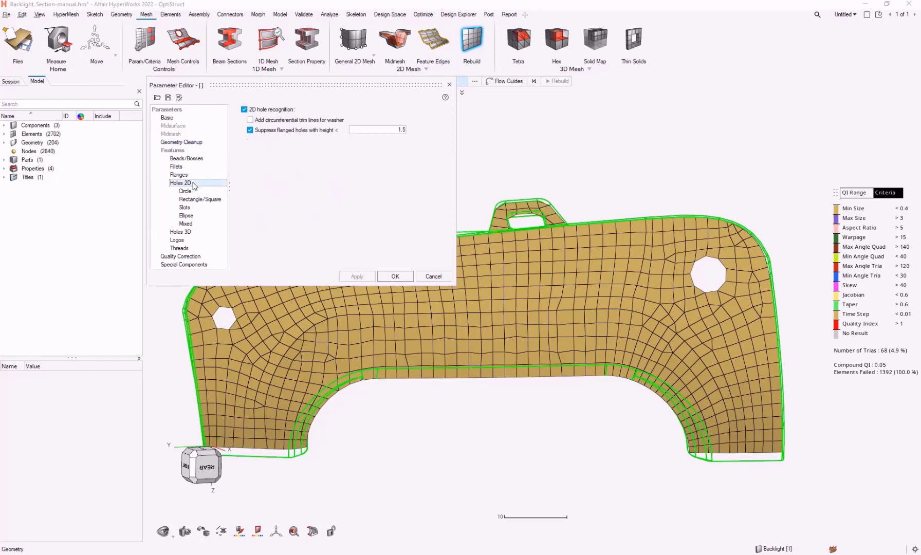
pyautogui.click(192, 191)
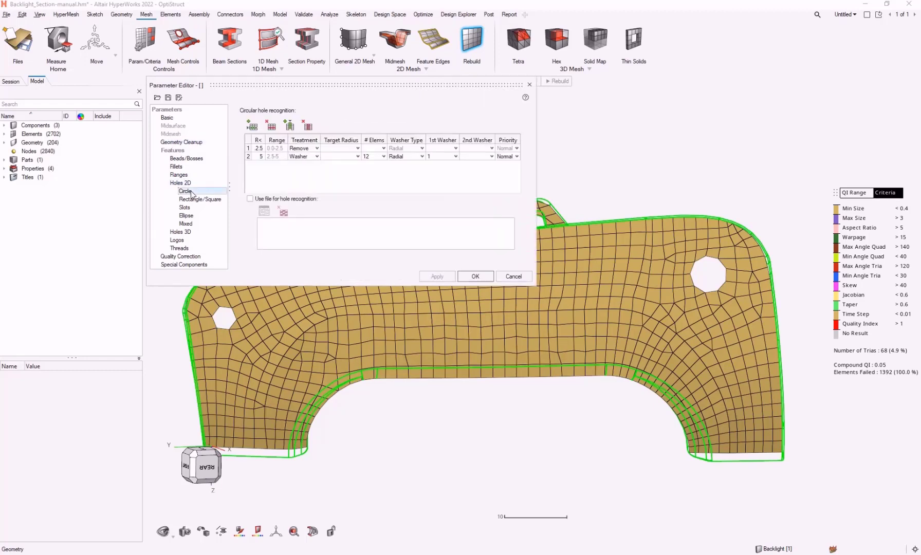
pyautogui.click(271, 126)
pyautogui.click(271, 126)
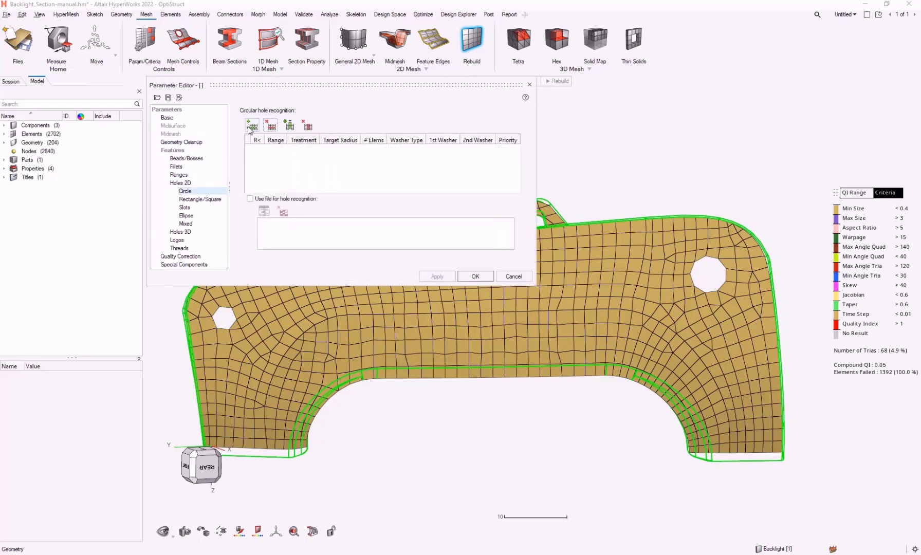
# - Add a circular hole recognition row for radii below 2.5 with the Remove treatment
pyautogui.click(253, 127)
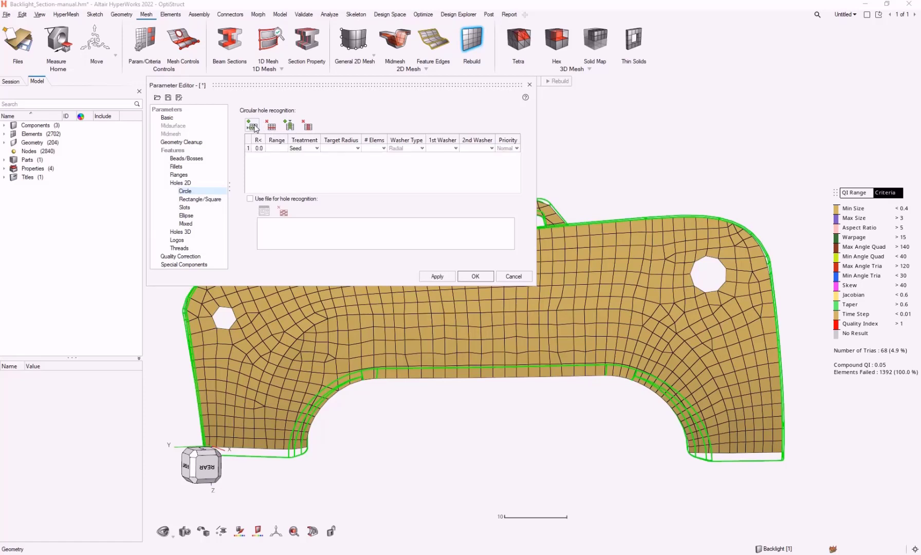
pyautogui.click(259, 148)
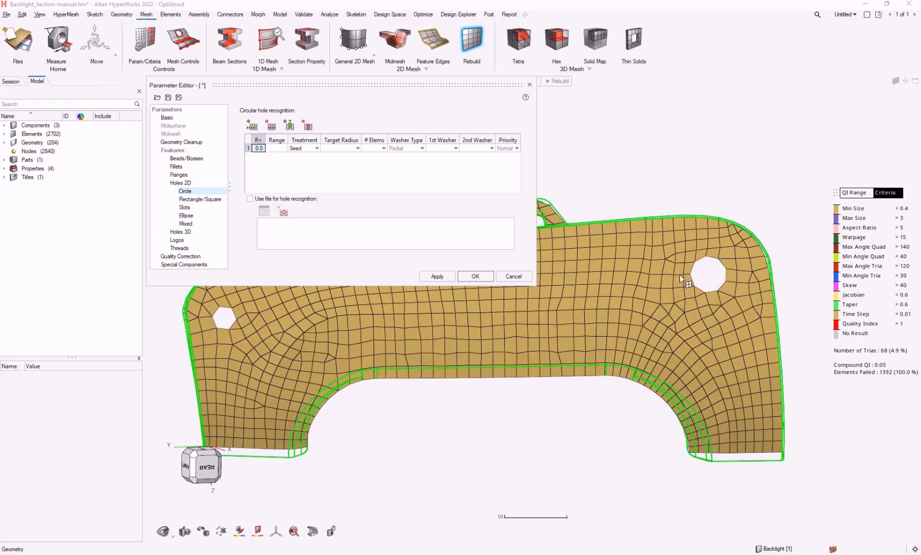
pyautogui.click(259, 147)
pyautogui.write('2.5')
pyautogui.click(317, 150)
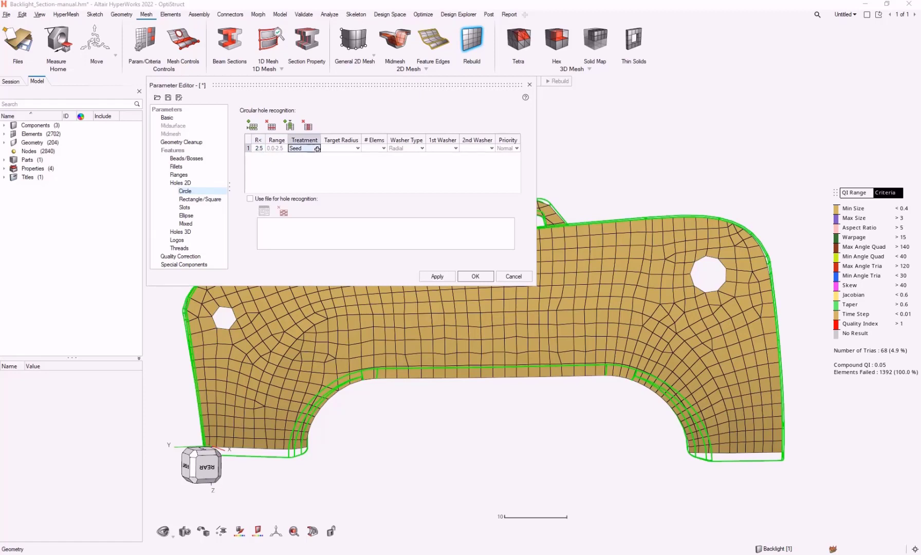
pyautogui.click(317, 149)
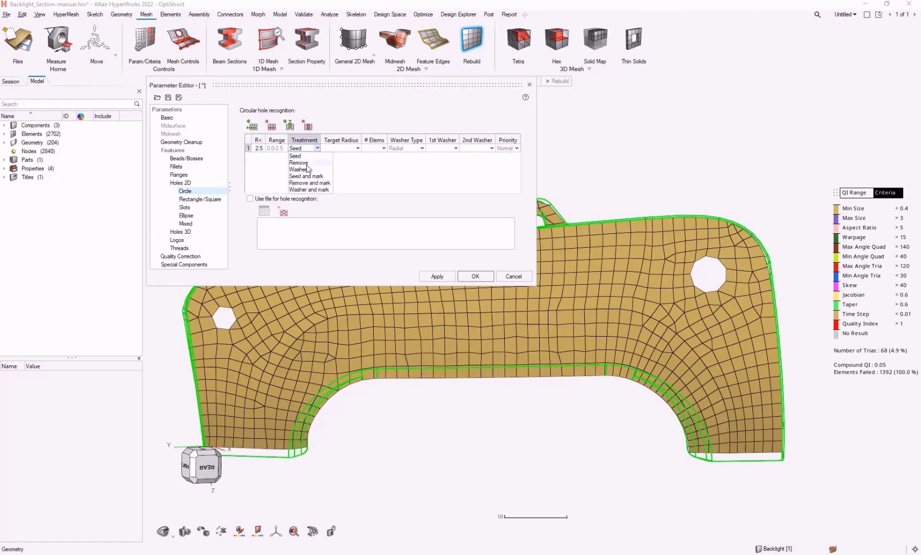
pyautogui.click(308, 164)
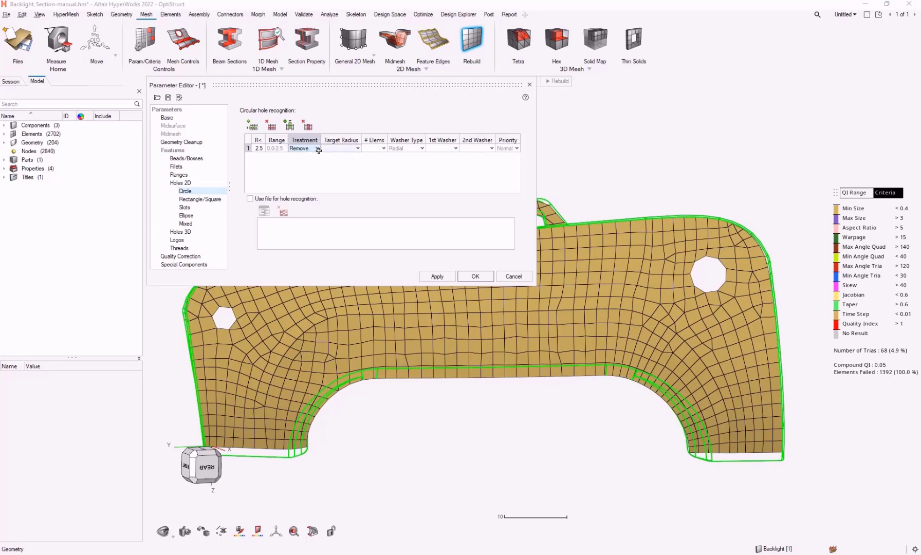
# - Add a second circular hole recognition row for radii below 5 with the Washer treatment
pyautogui.click(252, 126)
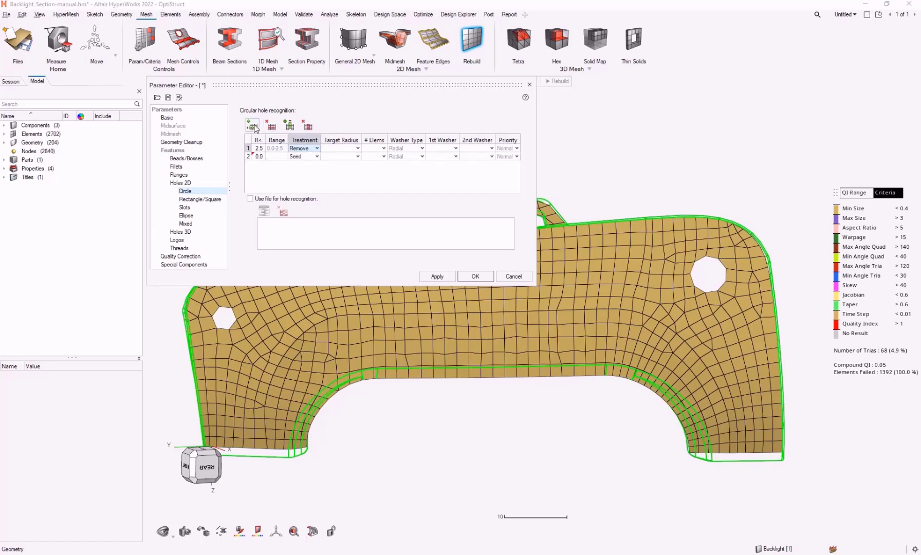
pyautogui.click(255, 153)
pyautogui.write('5')
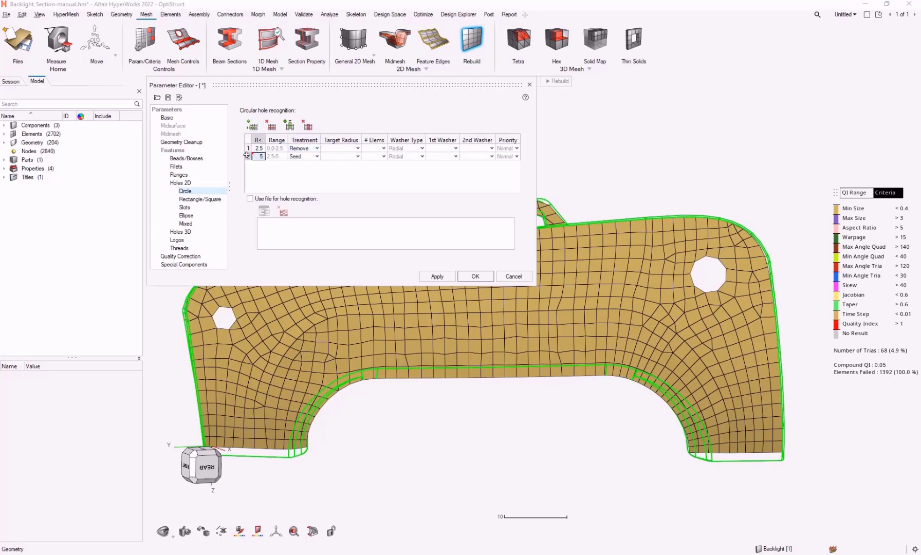
pyautogui.click(316, 156)
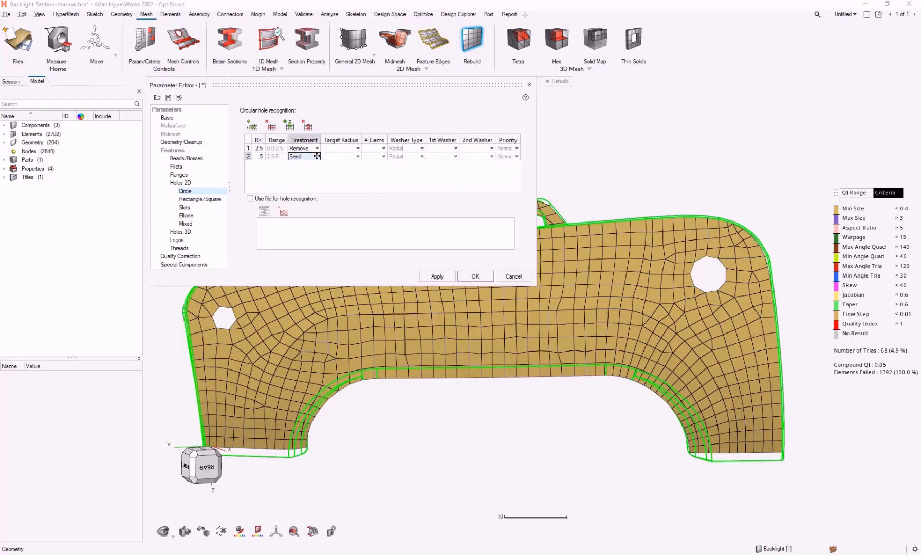
pyautogui.click(317, 157)
pyautogui.click(306, 178)
# - Give the washer row 12 elements around the hole and a first washer width of 1, and accept the parameters
pyautogui.click(375, 156)
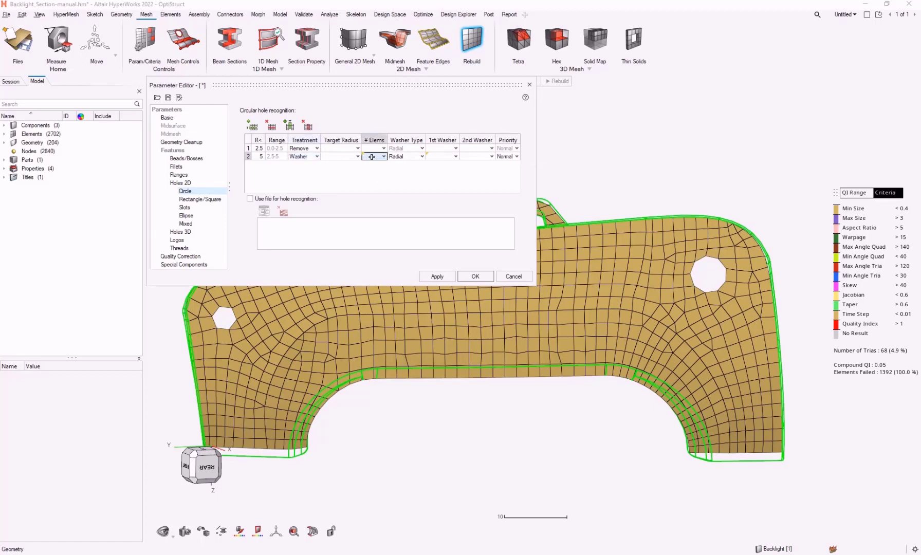
pyautogui.click(375, 157)
pyautogui.click(371, 157)
pyautogui.click(443, 156)
pyautogui.click(457, 155)
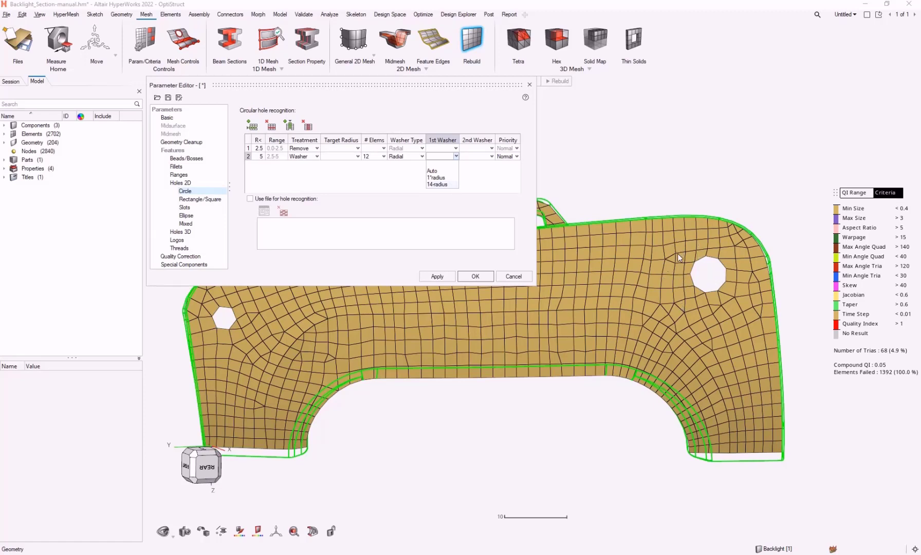
pyautogui.click(436, 163)
pyautogui.click(436, 156)
pyautogui.click(434, 156)
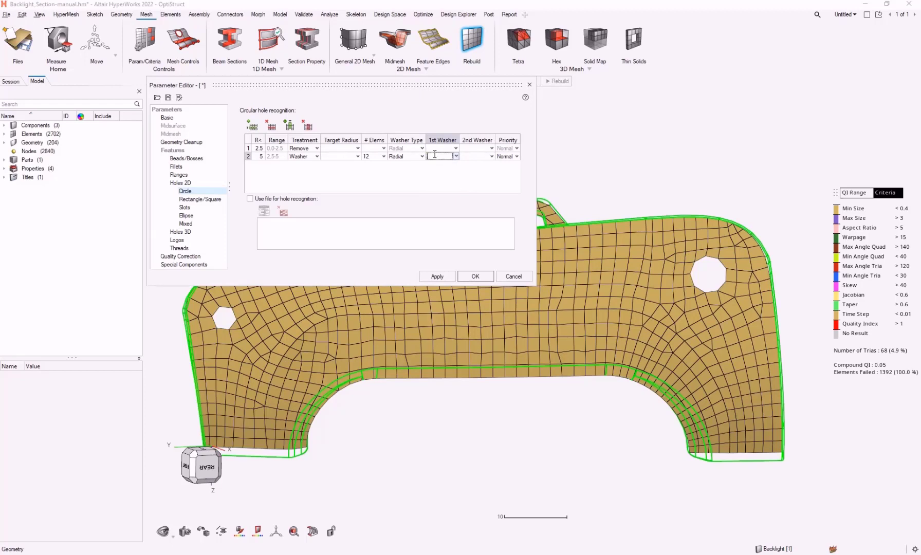
pyautogui.write('Radius')
pyautogui.write('1')
pyautogui.click(475, 277)
pyautogui.click(474, 318)
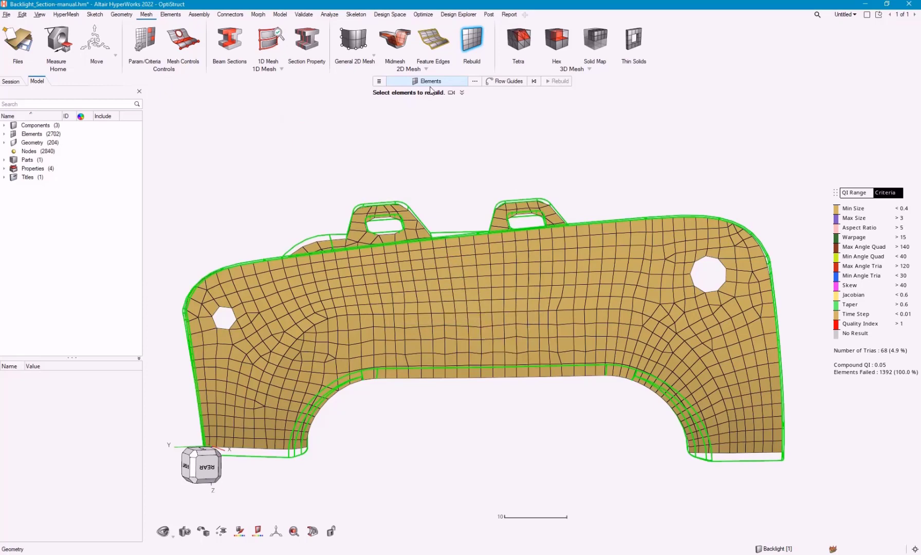
# - Rebuild the mesh of the large flat rear face with the hole parameters and leave the Rebuild tool
pyautogui.click(380, 270)
pyautogui.doubleClick(379, 270)
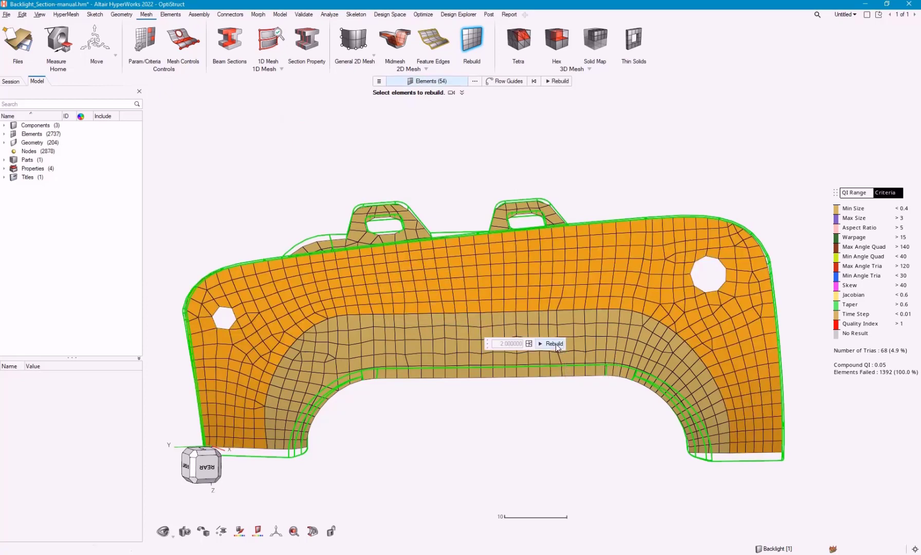
pyautogui.click(554, 344)
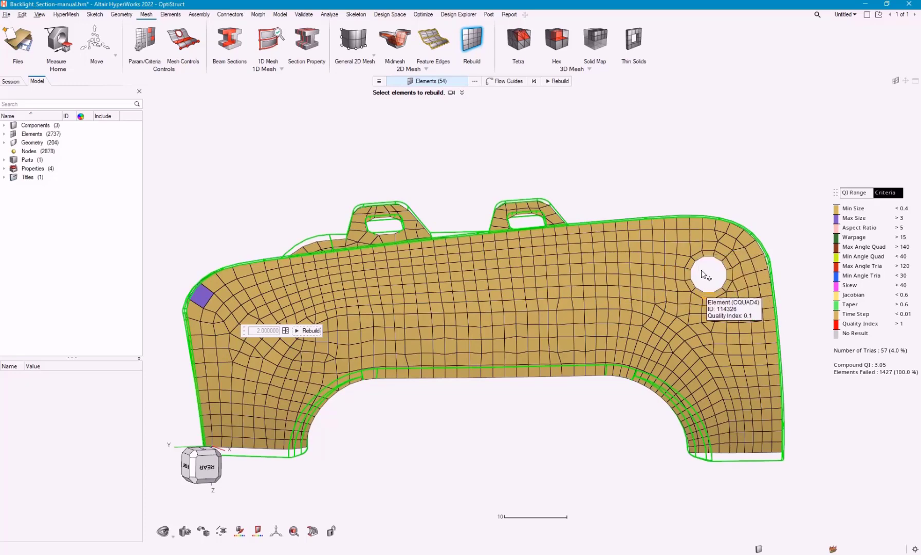
pyautogui.scroll(3, 710, 271)
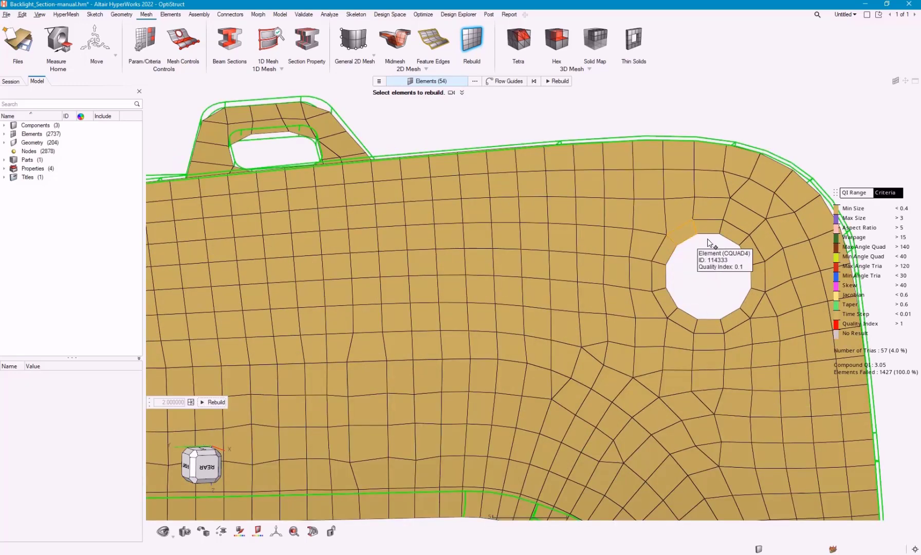
pyautogui.scroll(-6, 689, 271)
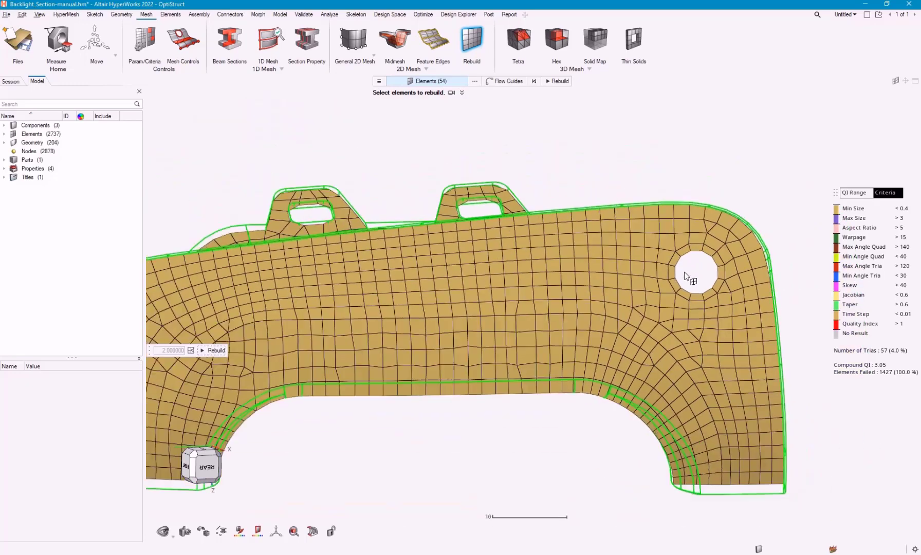
pyautogui.moveTo(550, 304); pyautogui.dragTo(521, 286, button='middle')
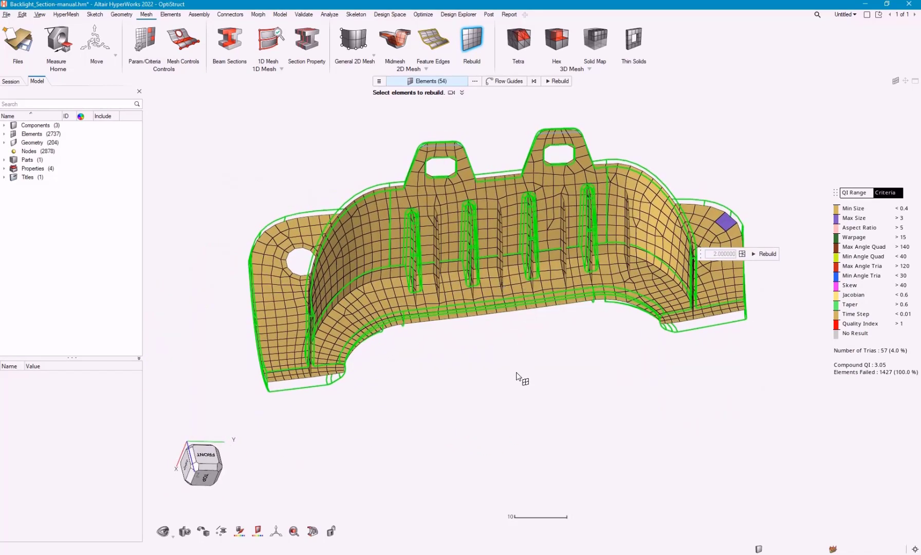
pyautogui.click(519, 375)
pyautogui.press('Escape')
pyautogui.moveTo(535, 372); pyautogui.dragTo(512, 382, button='middle')
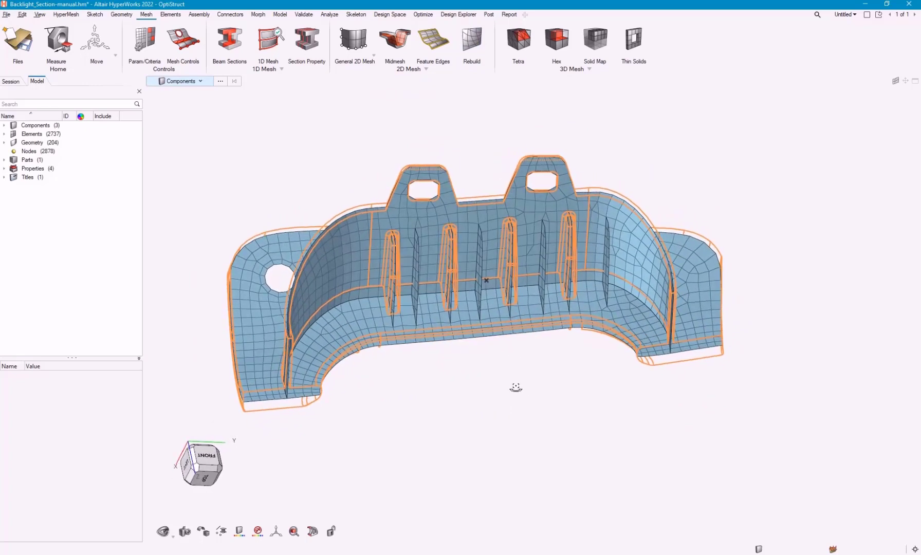
# - Start the Free morph tool and review its movable entity types and options
pyautogui.click(259, 16)
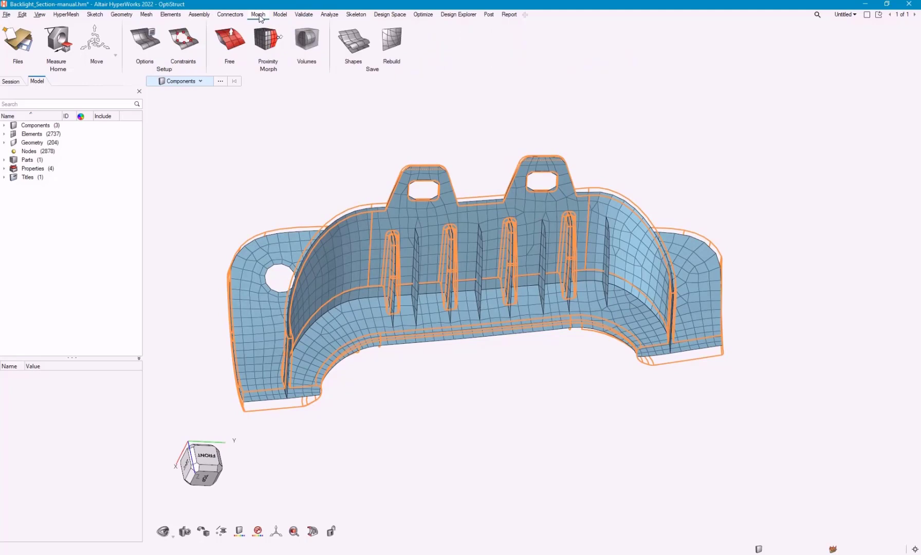
pyautogui.click(229, 41)
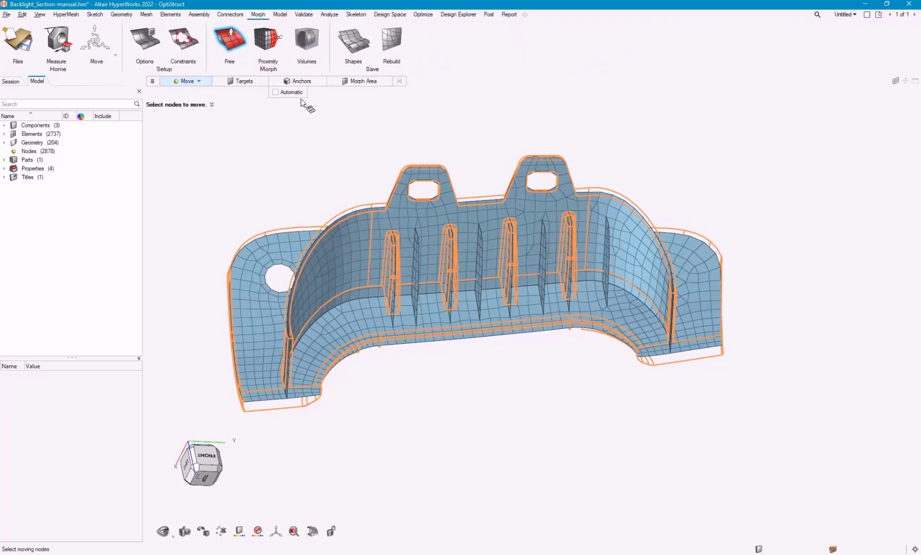
pyautogui.click(201, 82)
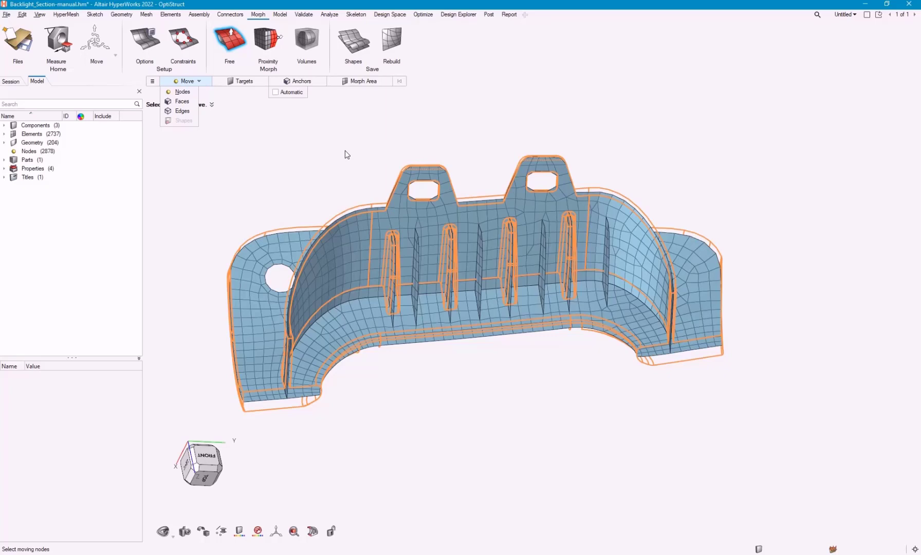
pyautogui.click(152, 82)
pyautogui.click(160, 94)
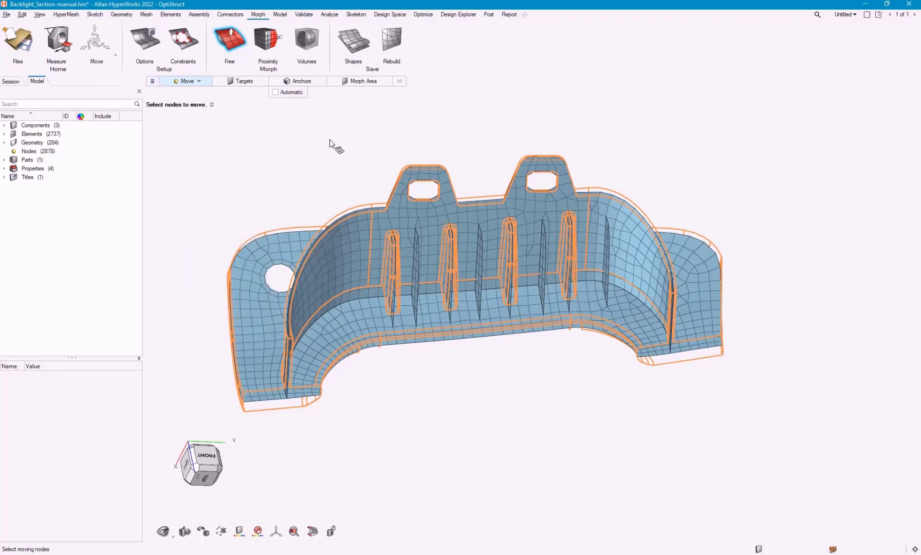
# - Review the Free morph options and set the moving nodes to be picked By Path with path preview on
pyautogui.click(199, 81)
pyautogui.click(152, 82)
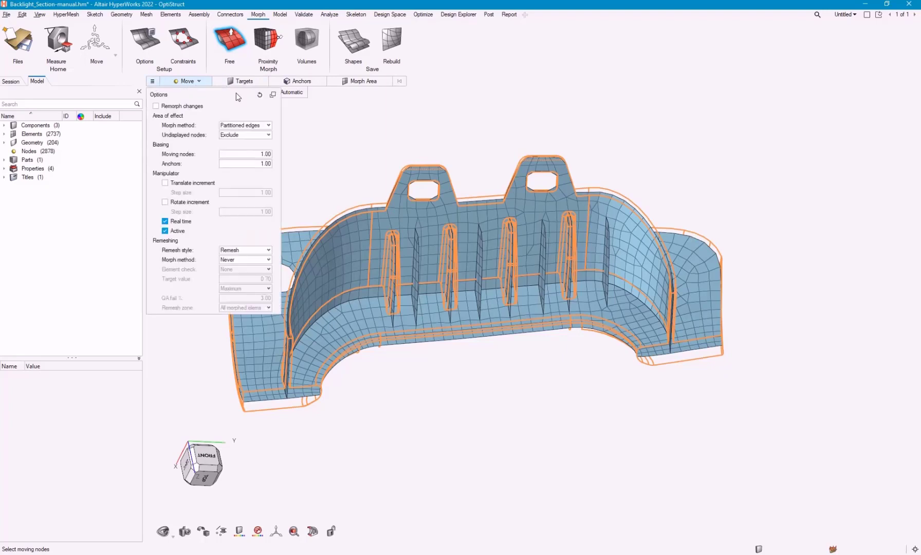
pyautogui.click(179, 83)
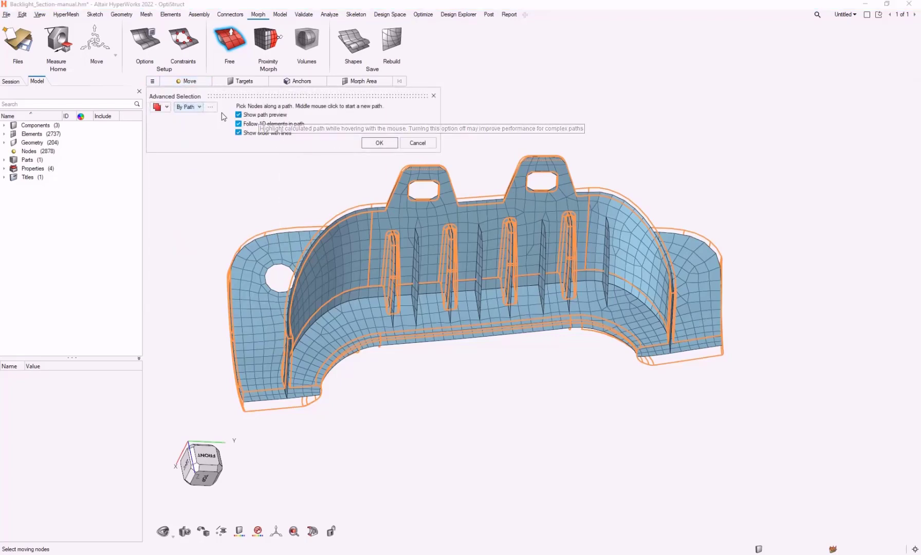
pyautogui.click(379, 142)
# - Select the moving nodes along the outer edges of both upper tabs and the wall edge between them
pyautogui.scroll(5, 383, 201)
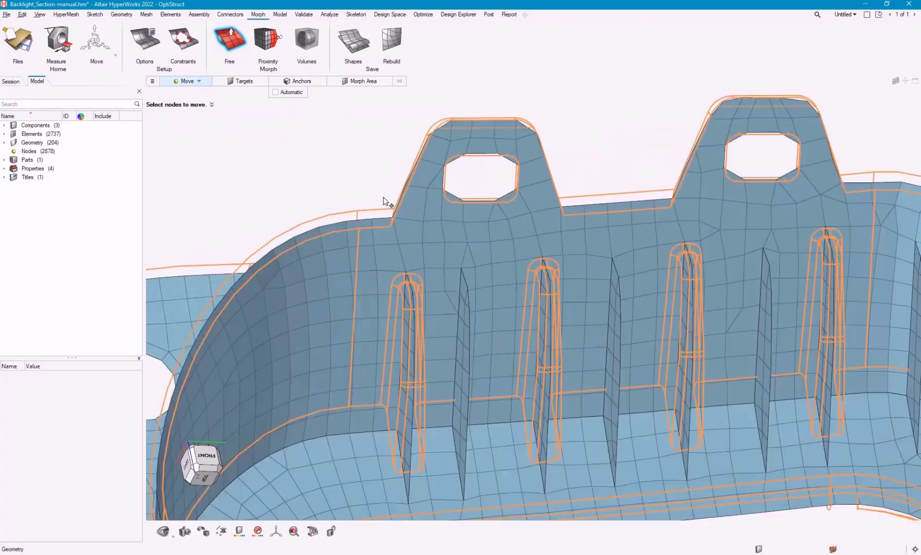
pyautogui.scroll(2, 383, 201)
pyautogui.click(391, 220)
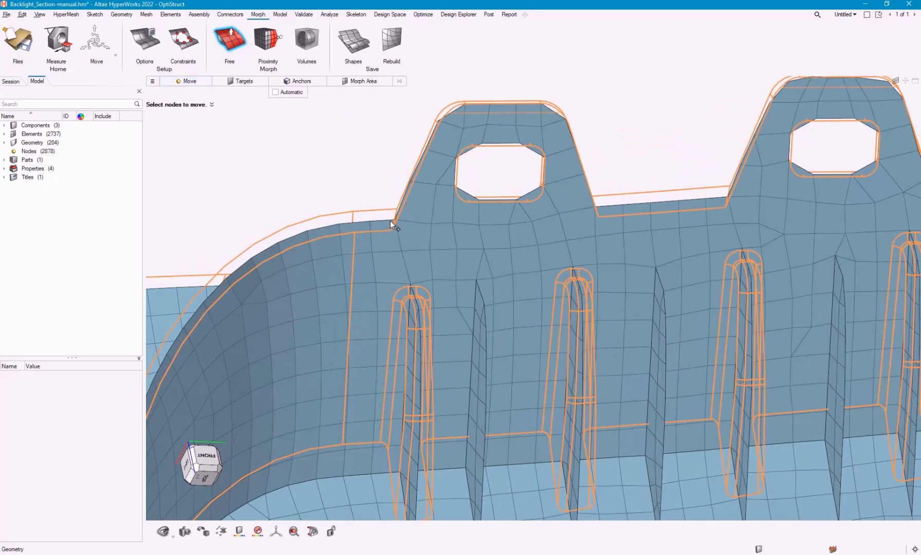
pyautogui.click(562, 118)
pyautogui.click(725, 200)
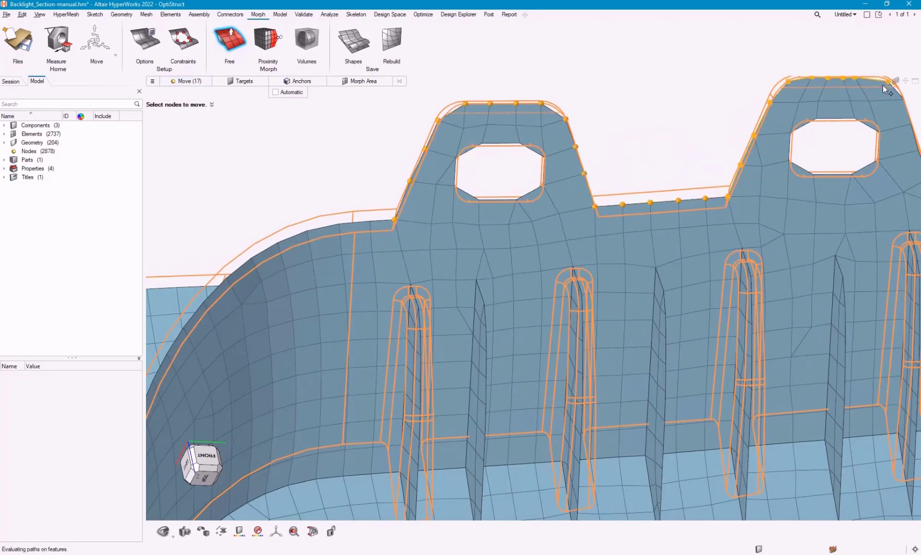
pyautogui.click(884, 84)
pyautogui.scroll(-4, 684, 94)
pyautogui.moveTo(683, 95); pyautogui.dragTo(608, 129, button='right')
pyautogui.scroll(2, 780, 158)
pyautogui.click(712, 172)
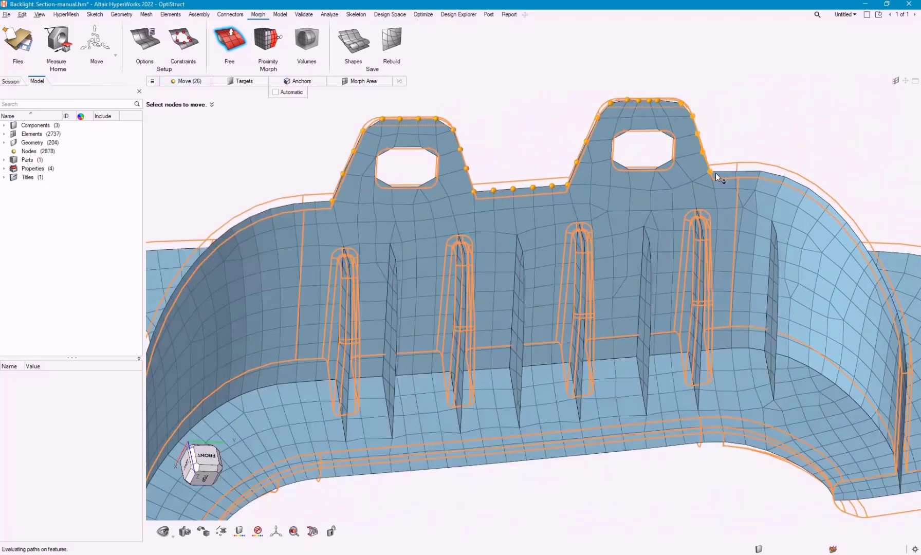
# - Add the nodes around the holes of both upper tabs to the moving nodes
pyautogui.click(615, 129)
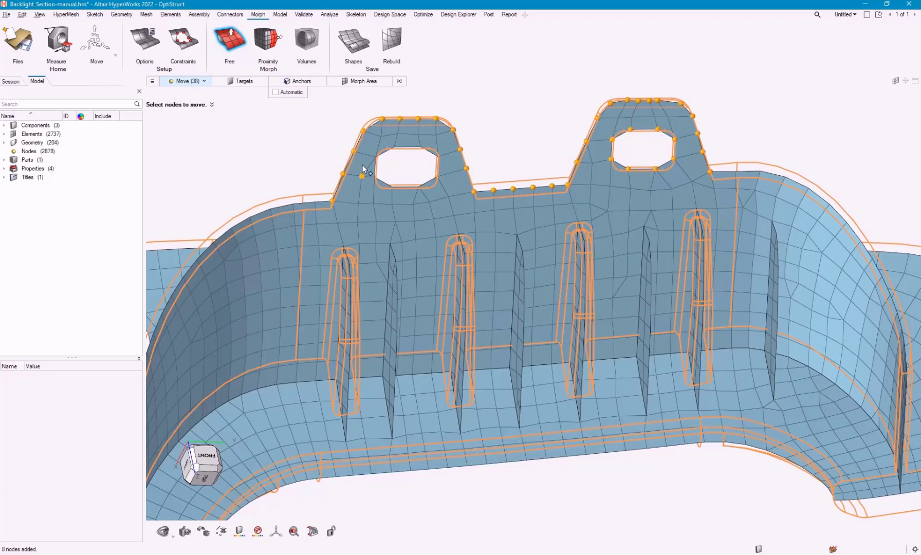
pyautogui.moveTo(369, 144); pyautogui.dragTo(447, 194)
pyautogui.scroll(-3, 446, 194)
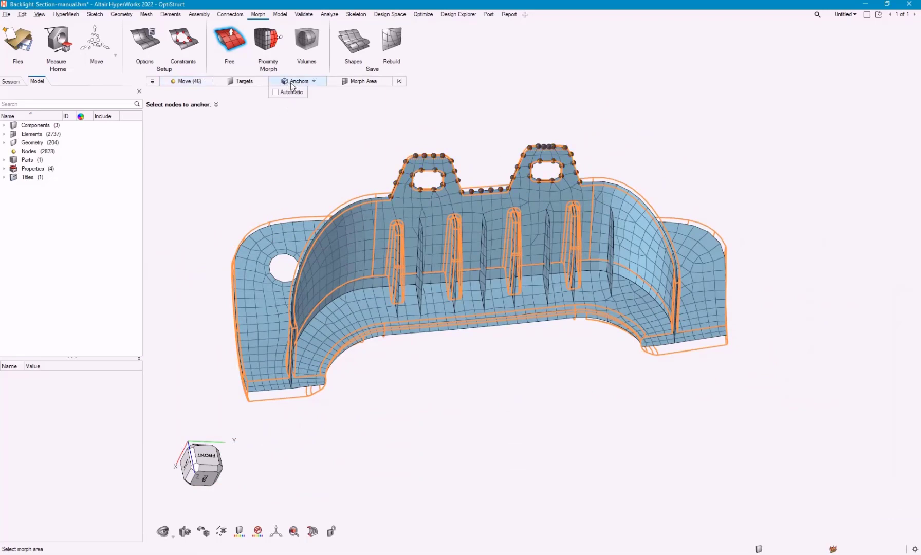
# - Anchor the morph by faces, using the flat side flange face and the lower curved base face
pyautogui.click(312, 82)
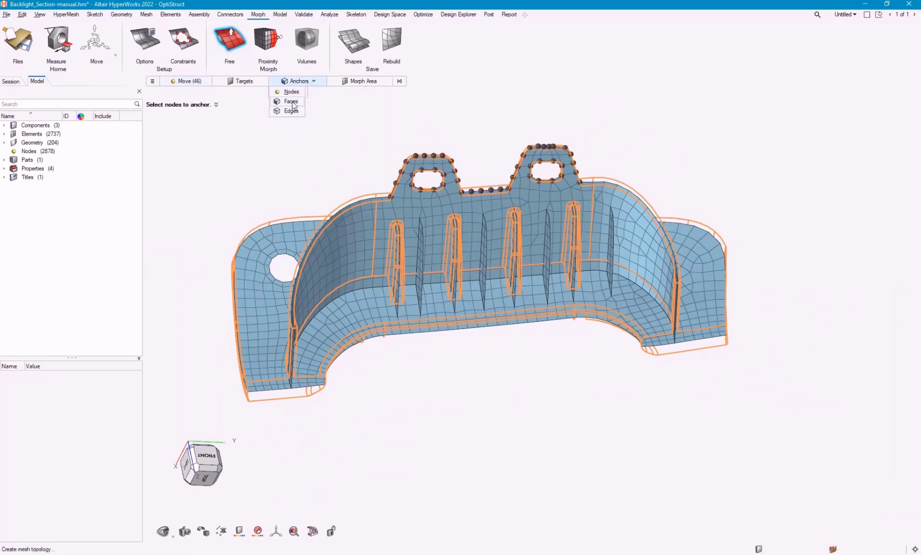
pyautogui.click(291, 101)
pyautogui.click(248, 309)
pyautogui.click(326, 325)
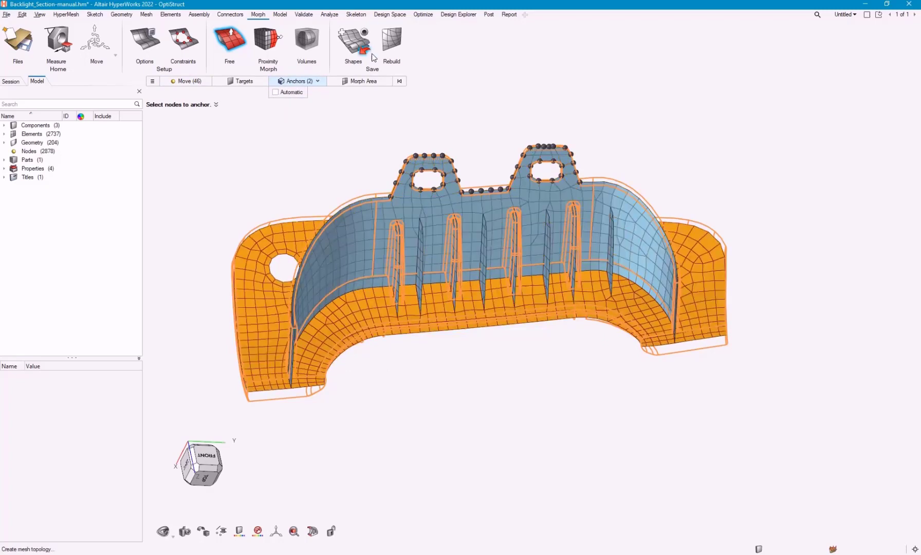
# - Add the whole curved wall face, including its two tabs, to the morph area
pyautogui.click(370, 83)
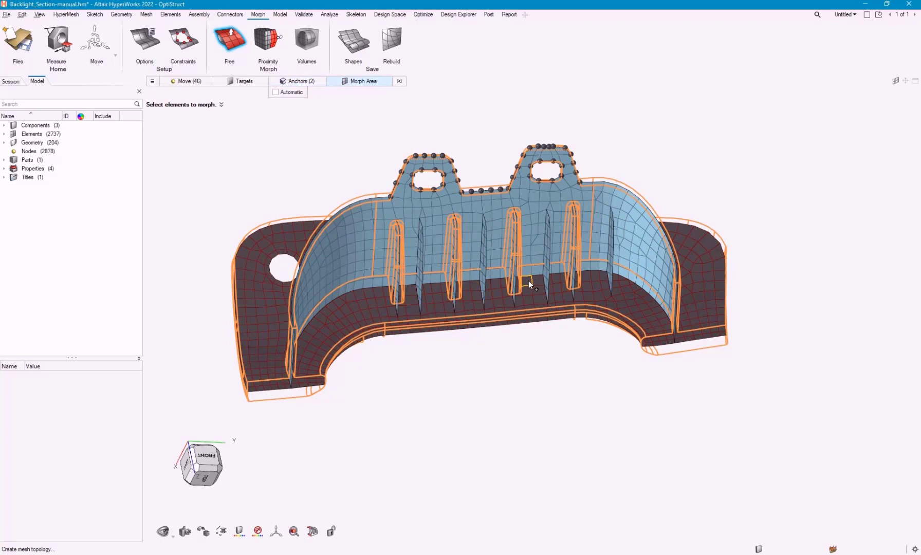
pyautogui.click(369, 235)
pyautogui.hotkey('shift', 'f')
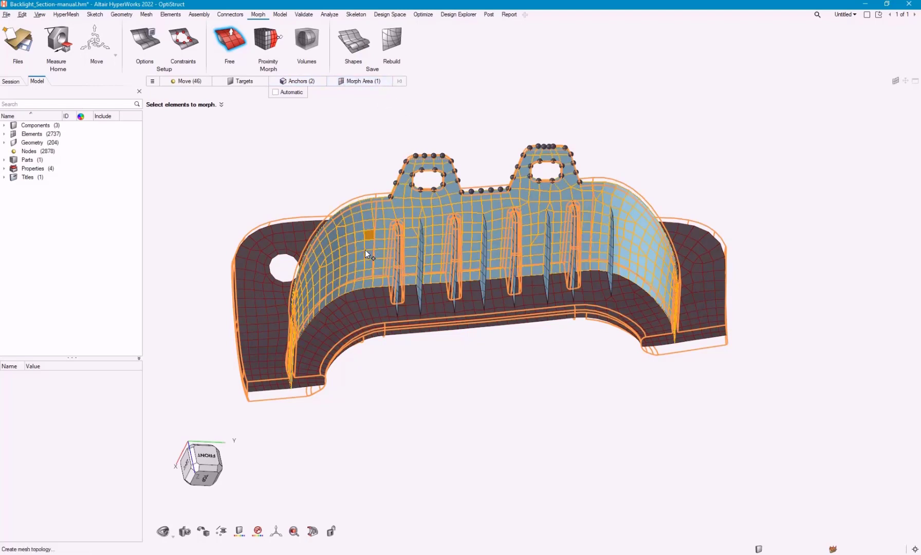
# - Add all eight ribs in front of the curved wall to the morph area
pyautogui.scroll(4, 395, 279)
pyautogui.click(399, 280)
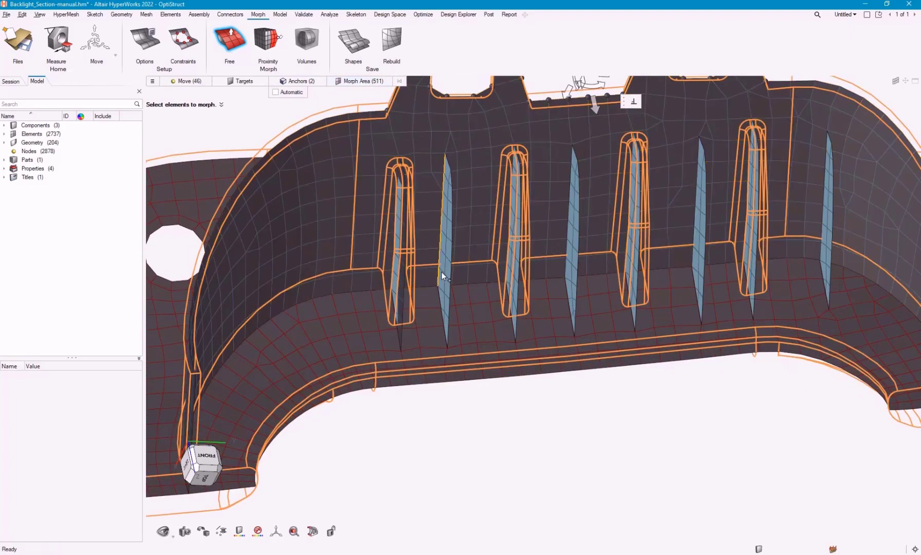
pyautogui.click(443, 272)
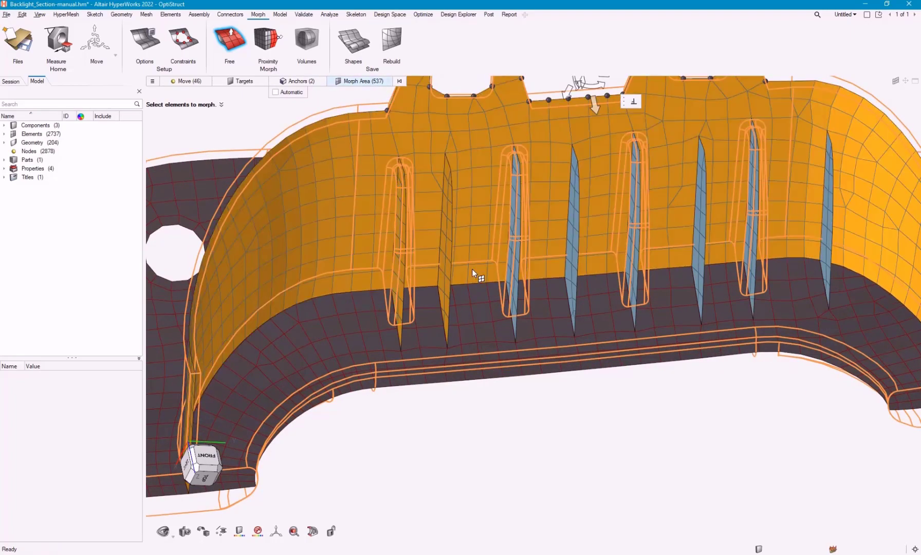
pyautogui.click(516, 258)
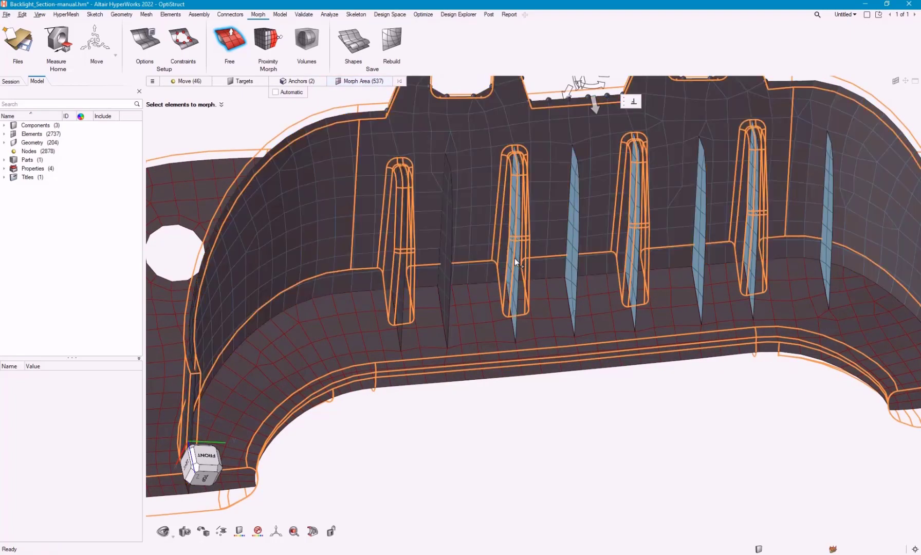
pyautogui.click(568, 260)
pyautogui.click(631, 255)
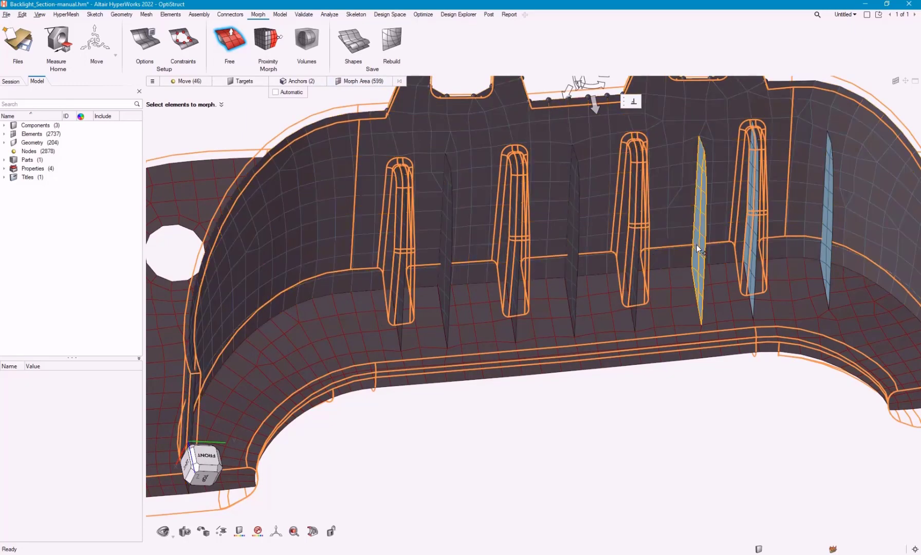
pyautogui.click(696, 245)
pyautogui.click(748, 251)
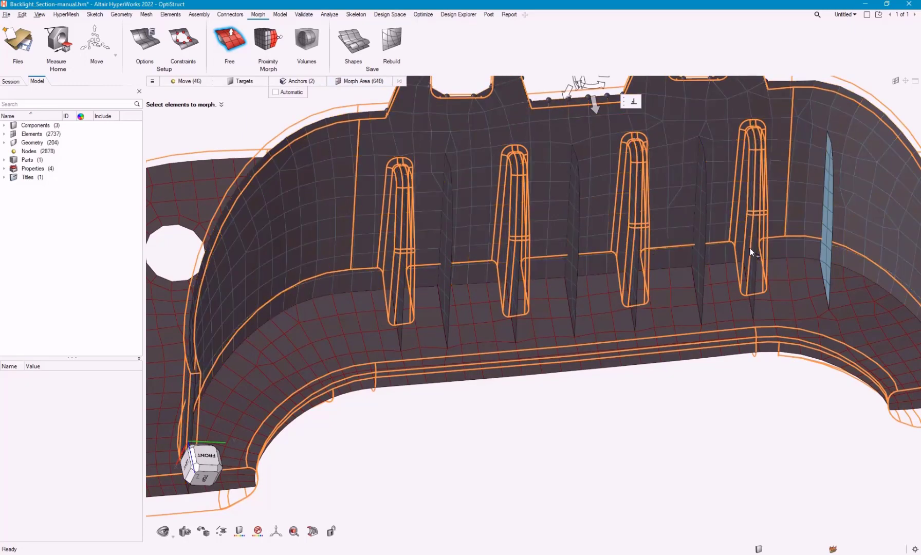
pyautogui.click(825, 234)
# - Hide the solid geometry, move the morph manipulator onto the middle of the wall, and orient its X axis upward along the wall
pyautogui.scroll(-5, 647, 406)
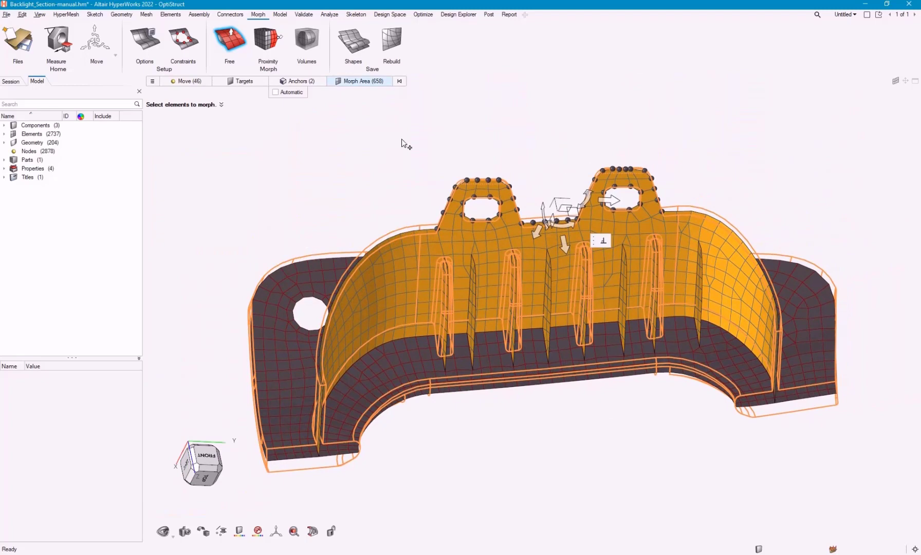
pyautogui.click(4, 125)
pyautogui.scroll(3, 549, 224)
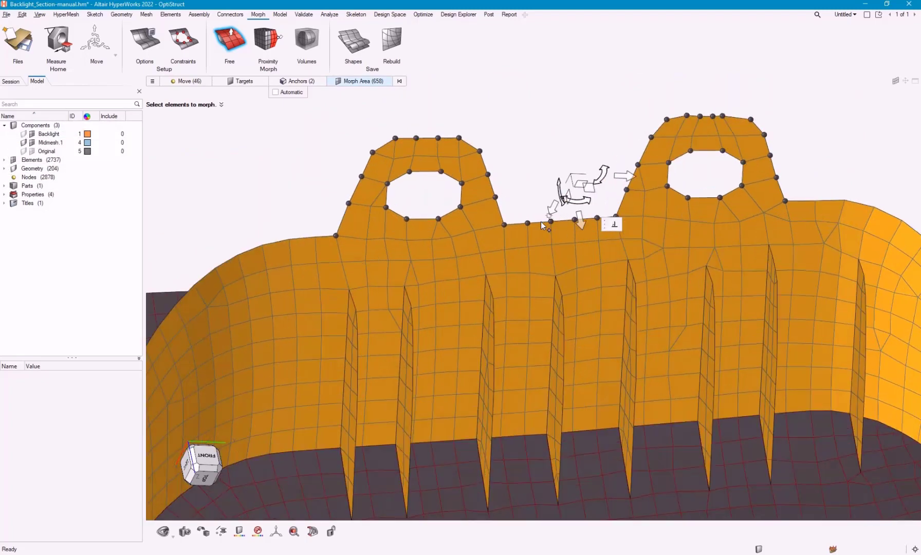
pyautogui.scroll(-3, 551, 221)
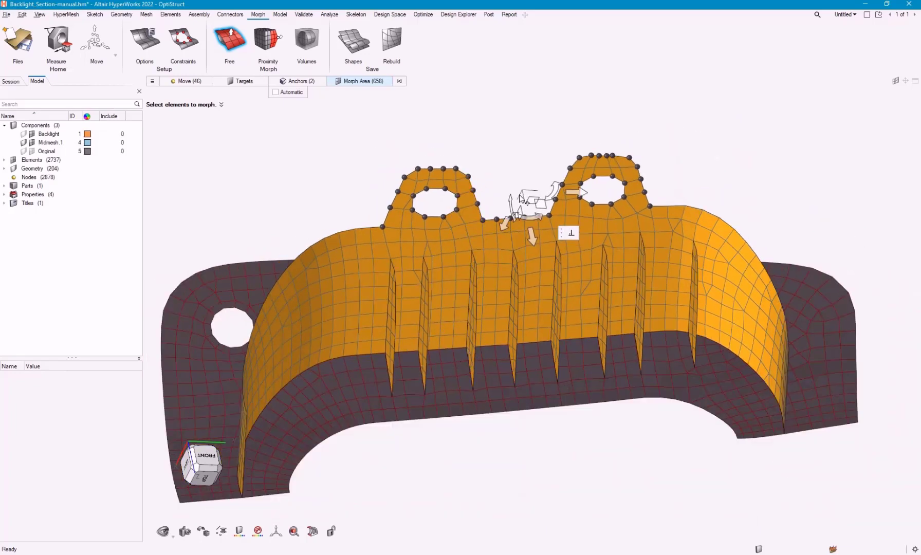
pyautogui.scroll(1, 520, 197)
pyautogui.scroll(2, 522, 197)
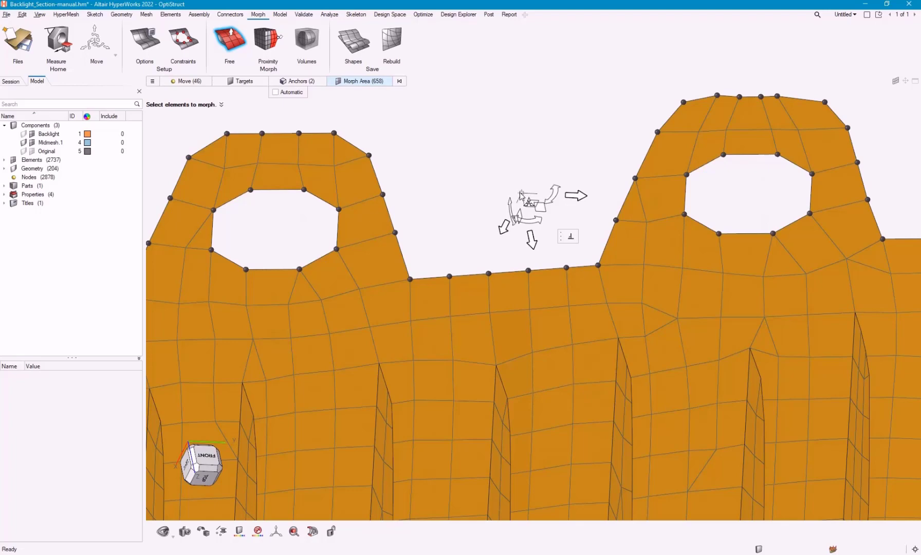
pyautogui.scroll(-2, 521, 196)
pyautogui.moveTo(519, 189); pyautogui.dragTo(498, 361)
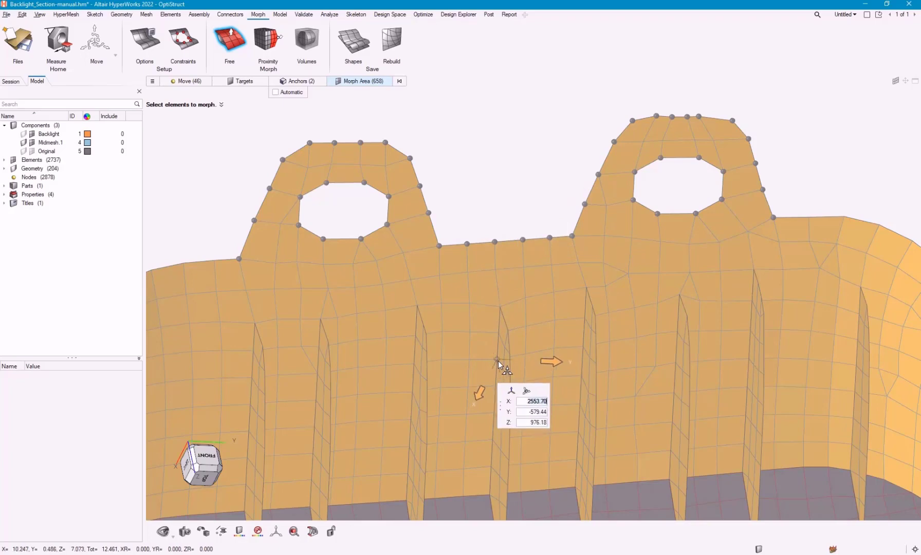
pyautogui.moveTo(472, 403); pyautogui.dragTo(499, 306)
pyautogui.press('f')
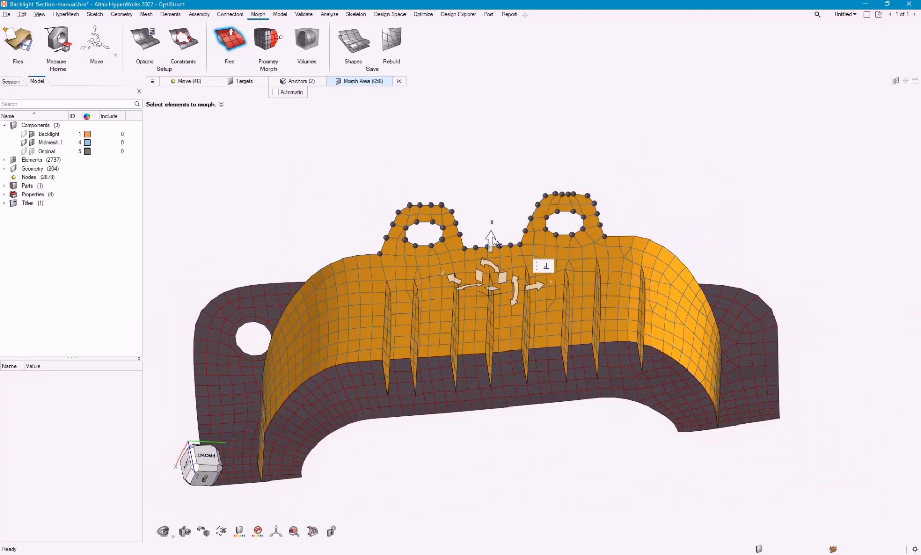
# - Morph the wall, tabs and ribs upward along the manipulator's X axis by about 17.05 and accept the morph
pyautogui.moveTo(490, 241); pyautogui.dragTo(492, 151)
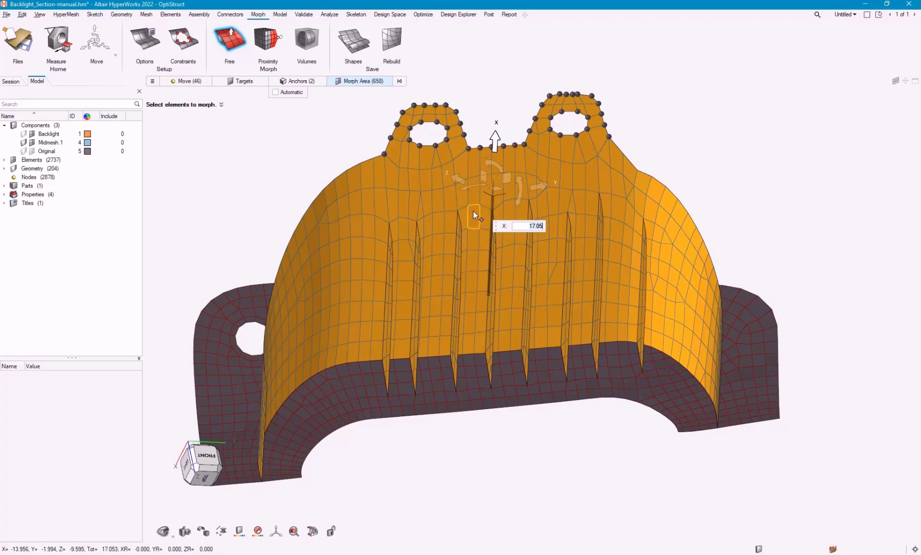
pyautogui.moveTo(474, 339)
pyautogui.mouseDown(button='middle')
pyautogui.moveTo(501, 336)
pyautogui.moveTo(482, 339)
pyautogui.mouseUp(button='middle')
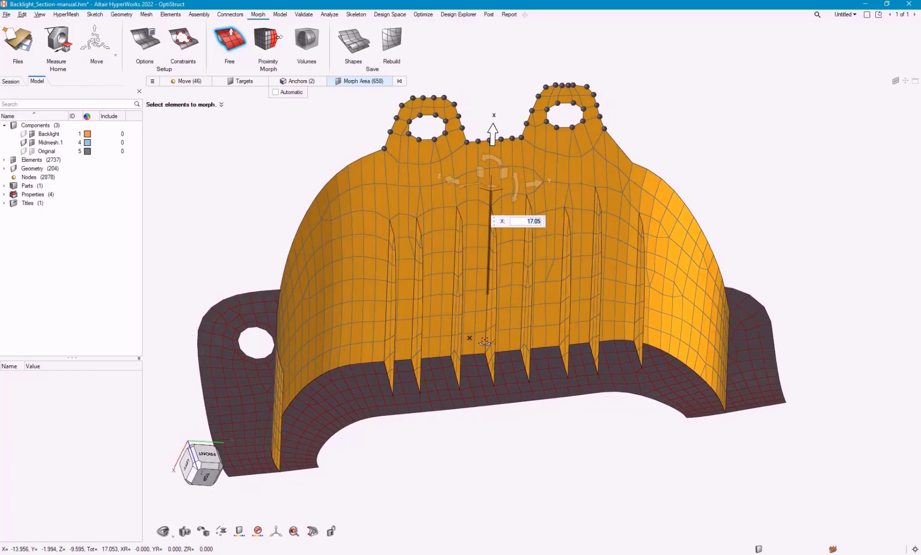
pyautogui.click(504, 438)
pyautogui.click(504, 438)
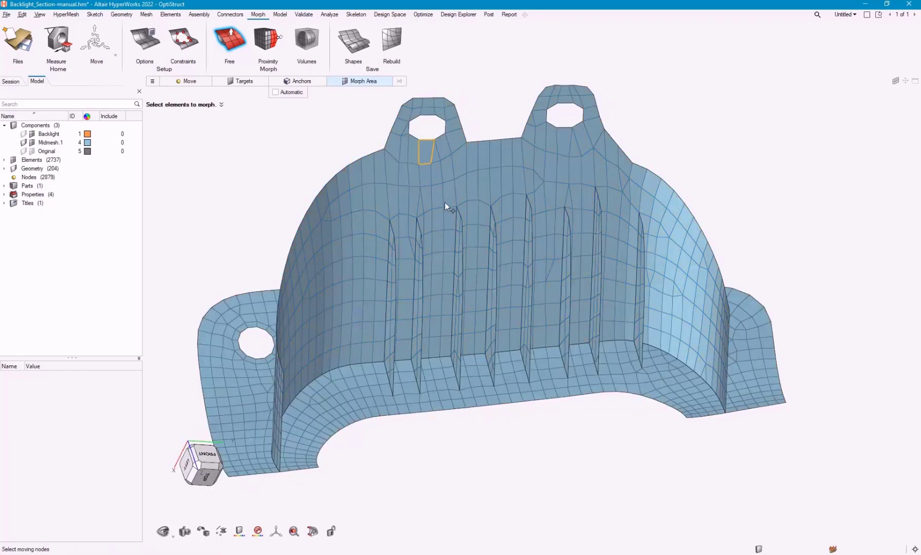
pyautogui.moveTo(449, 294); pyautogui.dragTo(426, 273, button='middle')
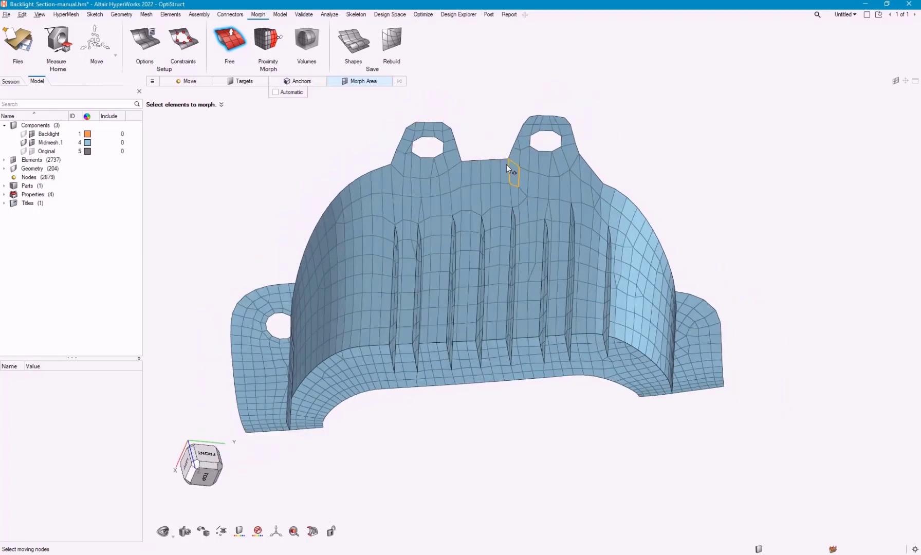
# - Rebuild the mesh of all elements of the morphed part and leave the Rebuild tool
pyautogui.click(146, 14)
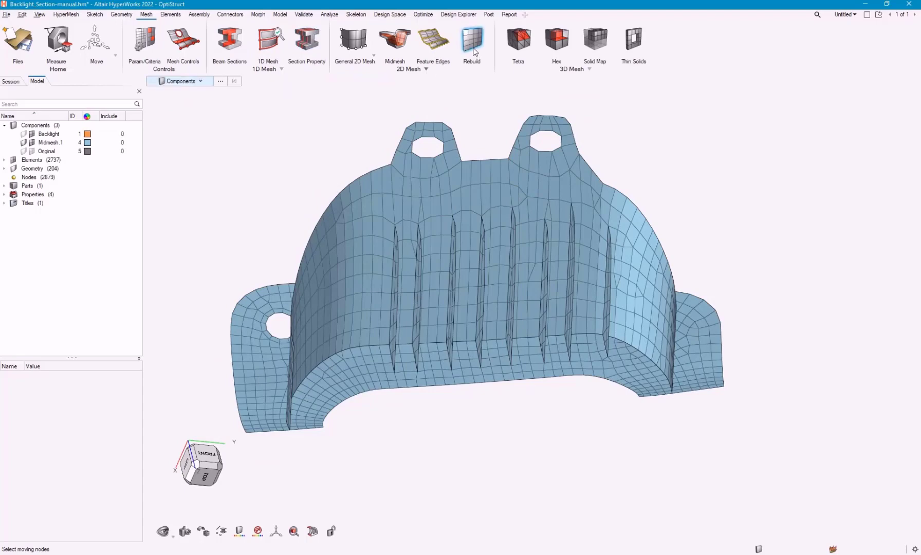
pyautogui.click(471, 43)
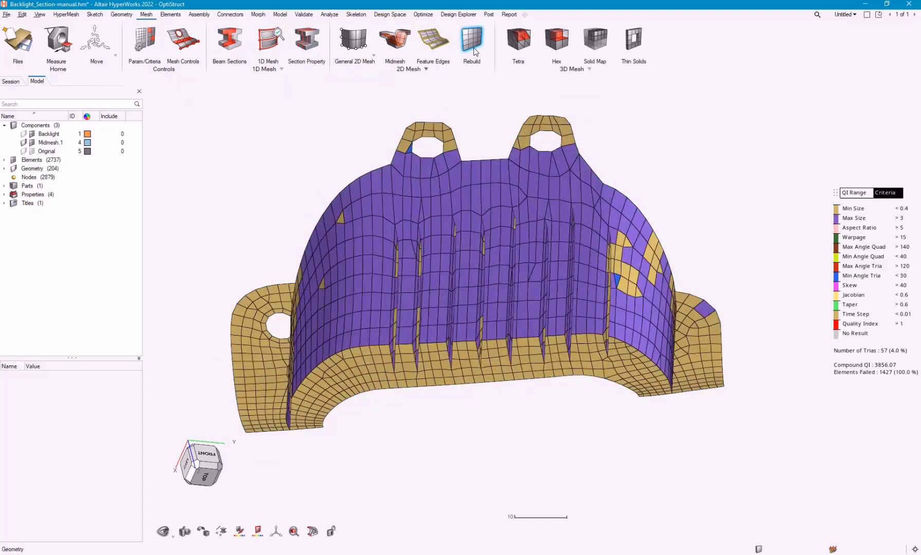
pyautogui.click(358, 217)
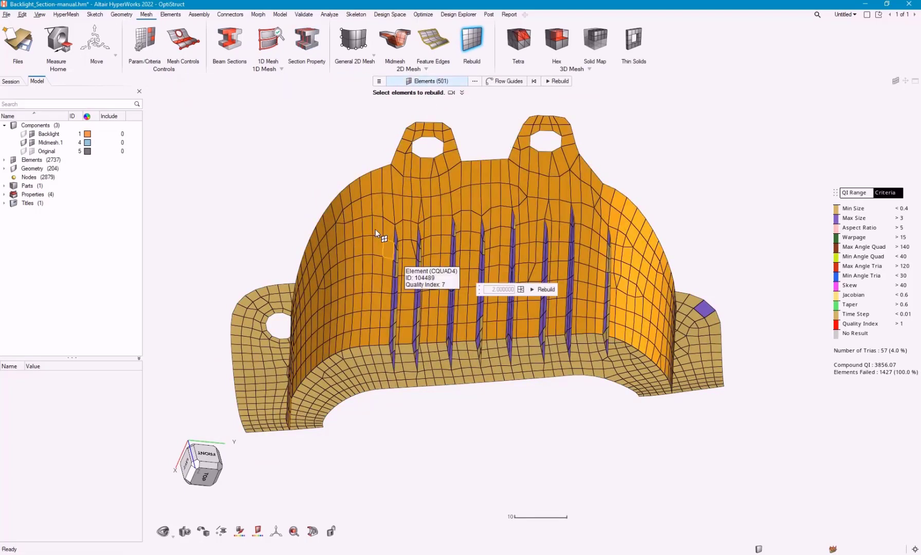
pyautogui.scroll(-2, 266, 151)
pyautogui.moveTo(199, 103); pyautogui.dragTo(684, 409)
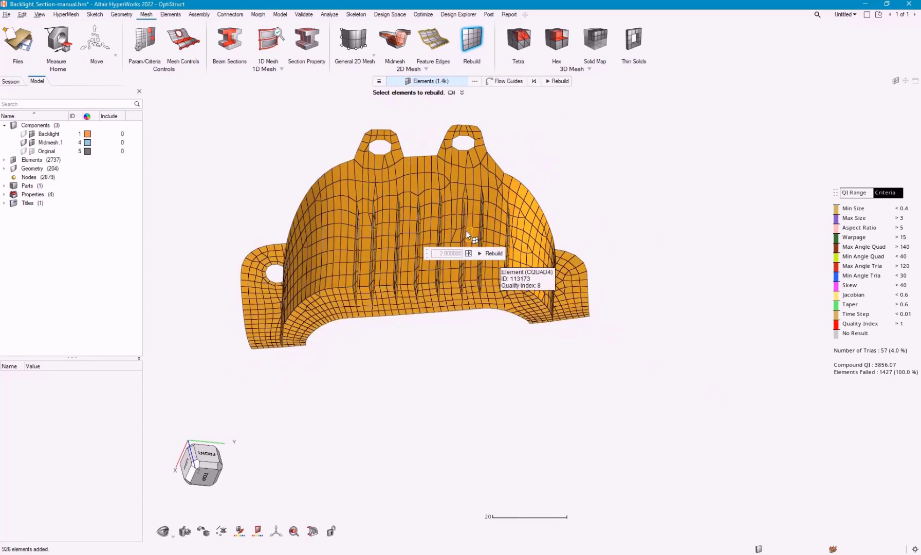
pyautogui.click(491, 253)
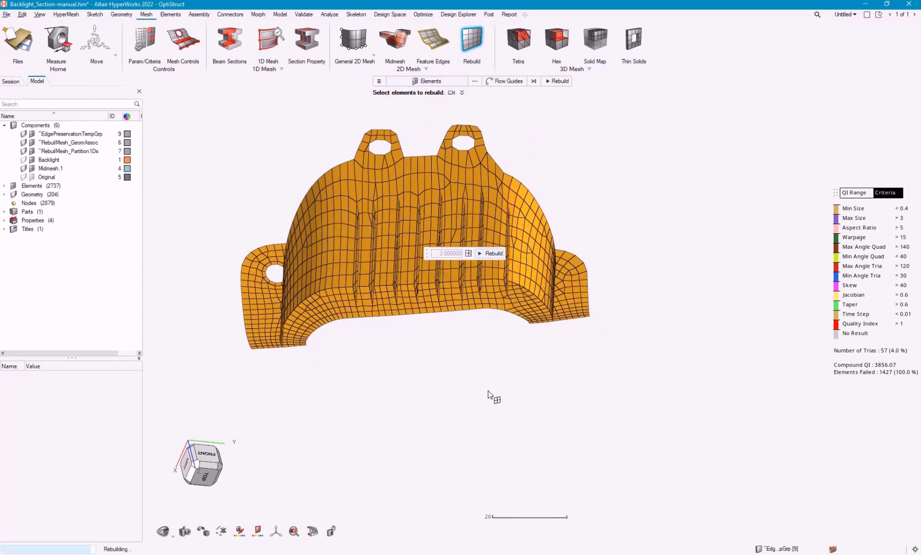
pyautogui.moveTo(370, 257); pyautogui.dragTo(389, 237, button='middle')
pyautogui.click(469, 432)
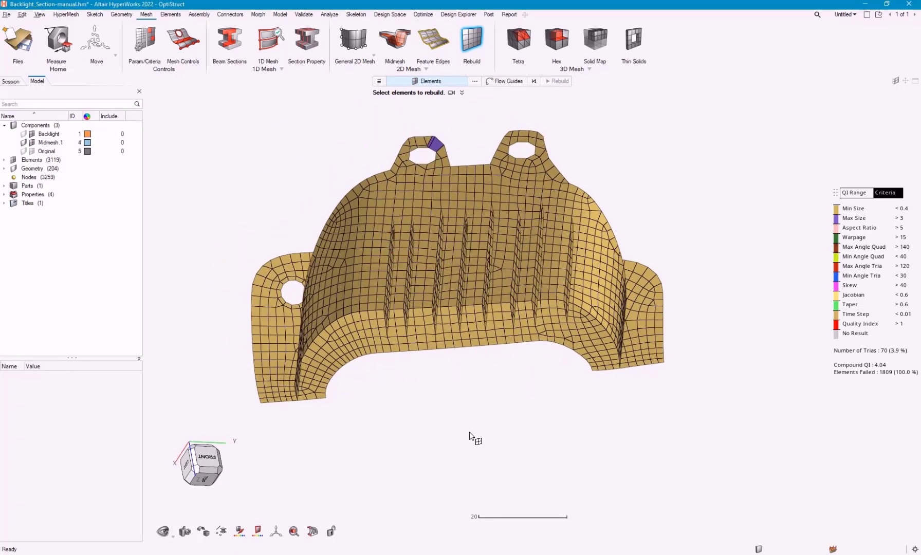
pyautogui.press('Escape')
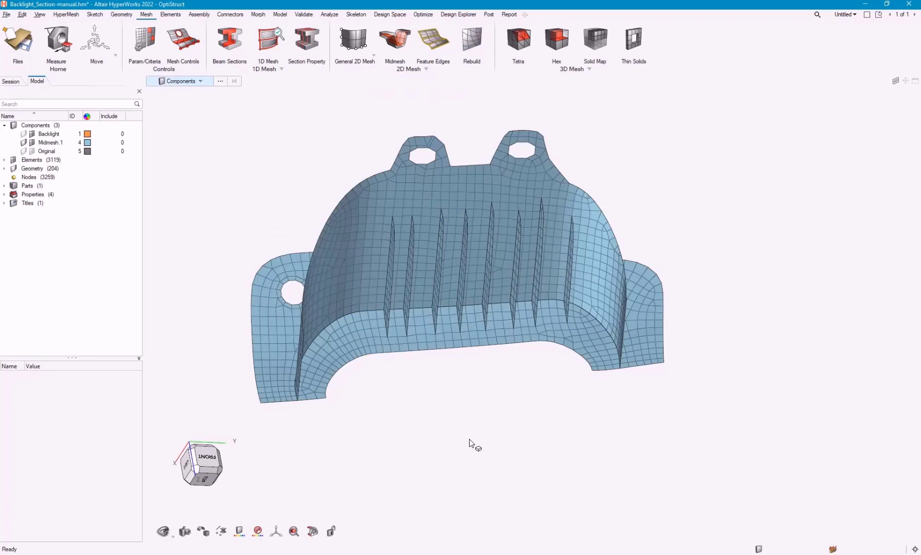